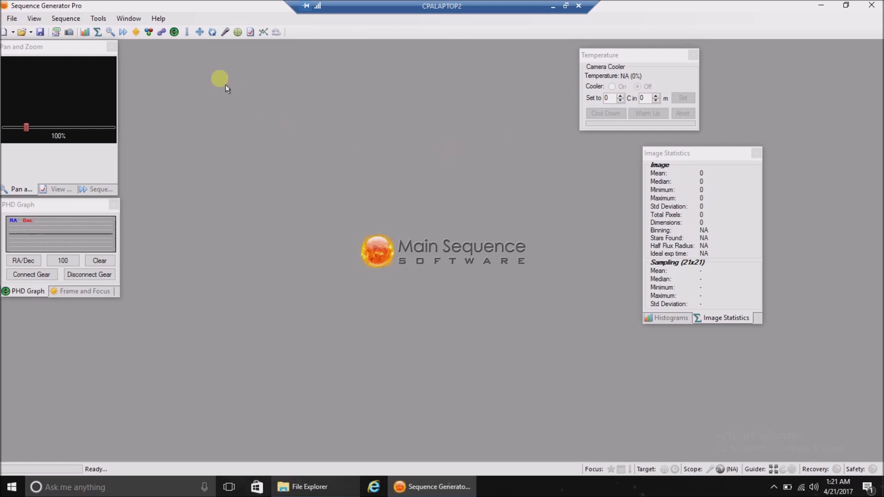
Step: In the Framing & Mosaic Wizard, enter object NGC 3628 with a 1-degree field of view and fetch the image
click(99, 19)
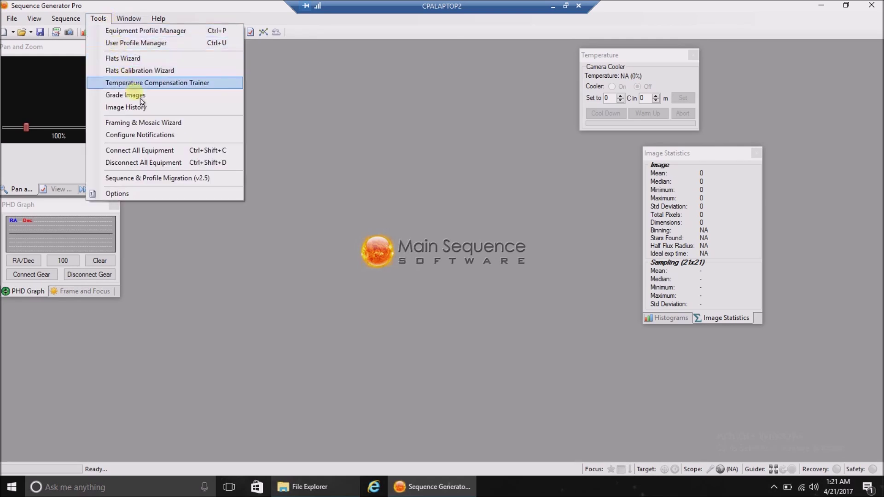
click(160, 127)
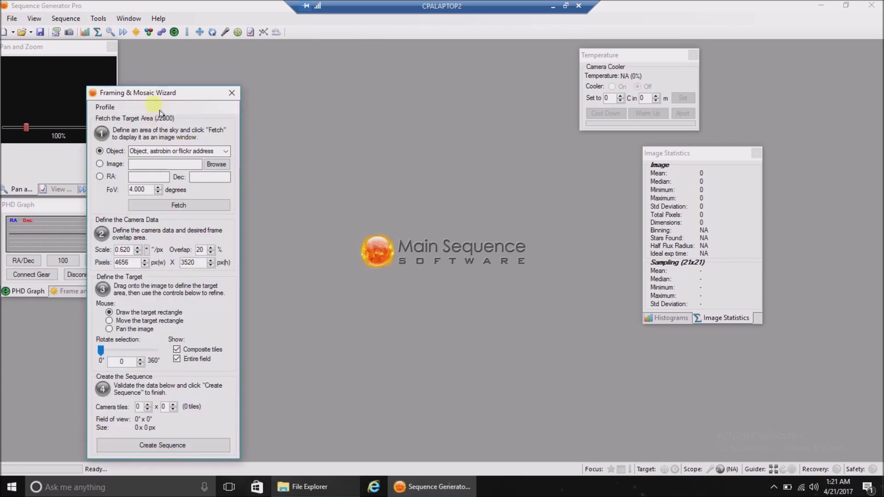
drag(150, 88, 133, 68)
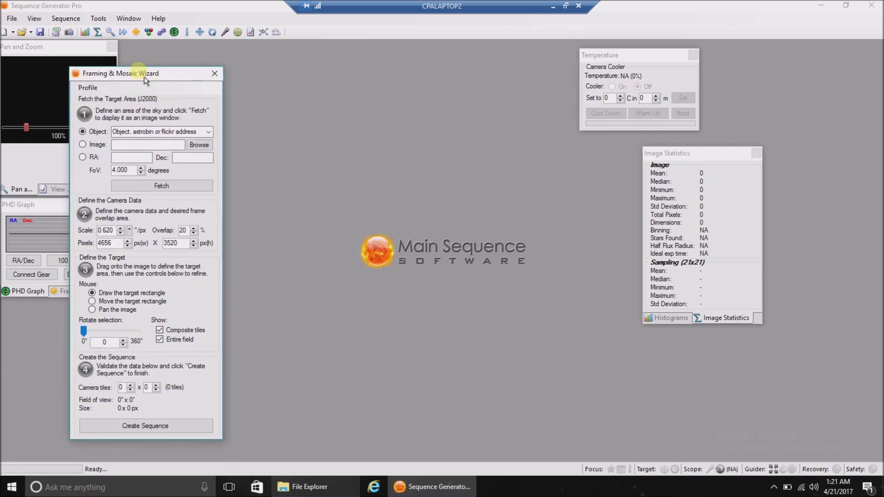
click(132, 130)
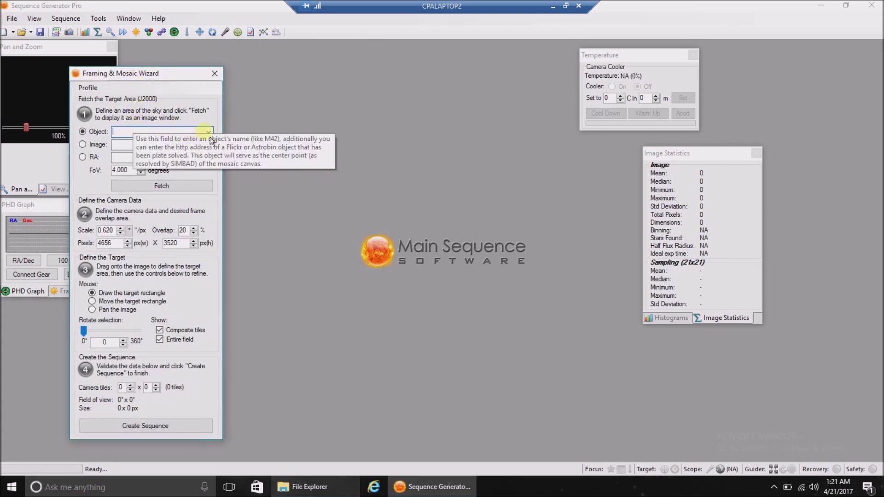
text(NGC)
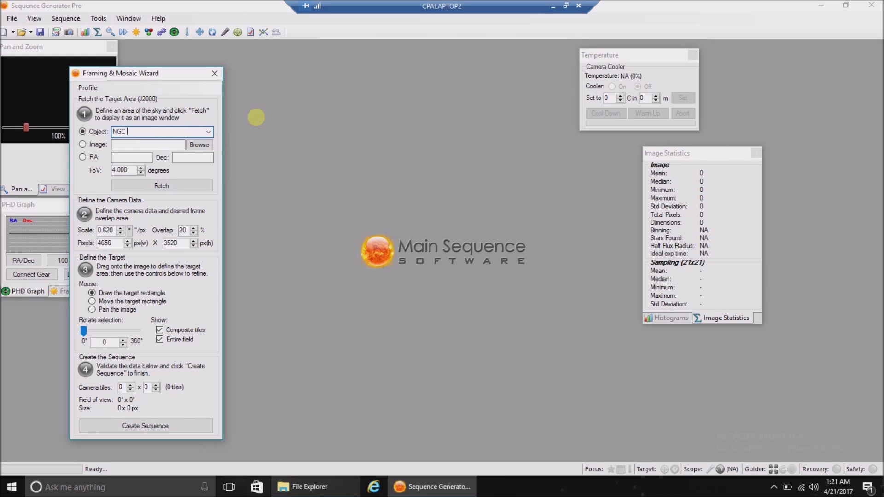
text( 36)
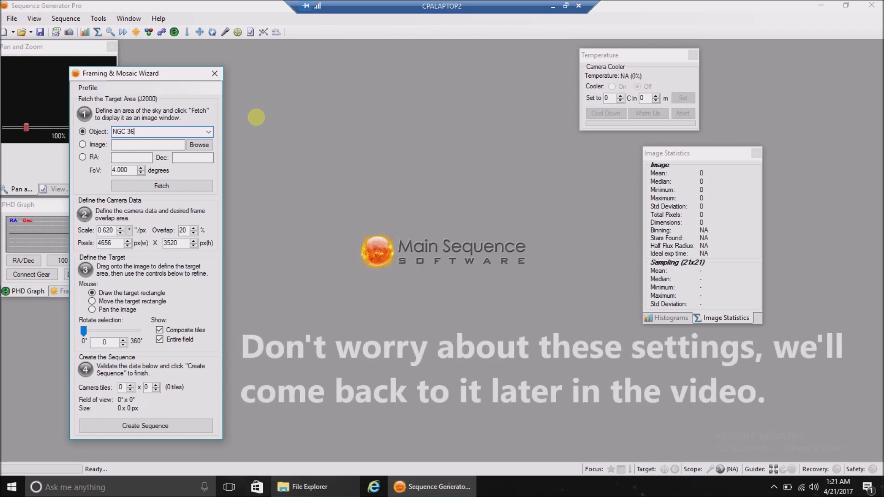
text(28)
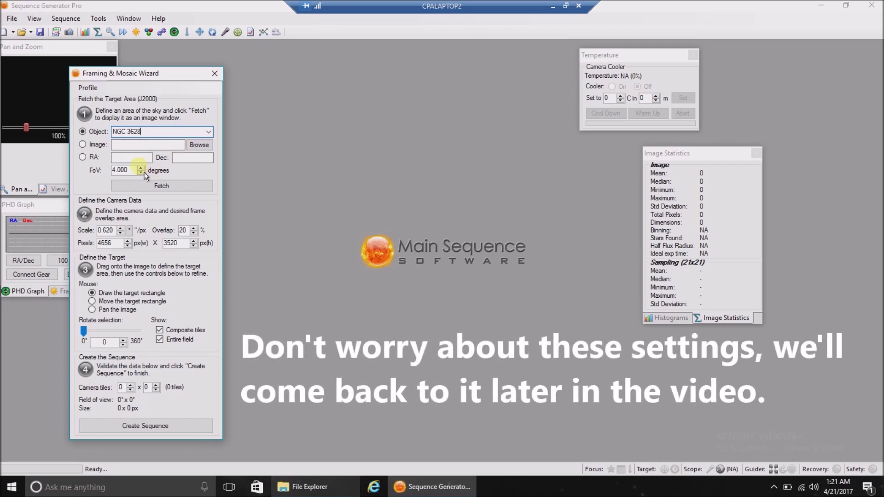
click(131, 169)
double_click(120, 170)
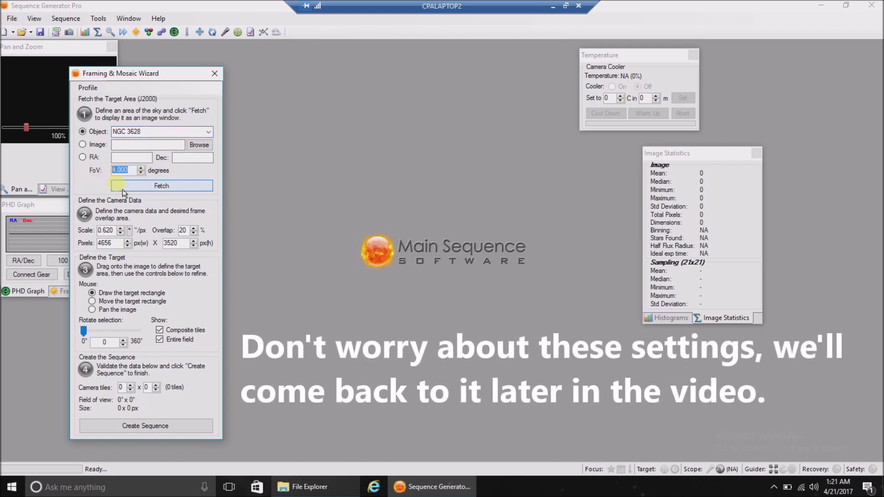
text(1)
click(188, 188)
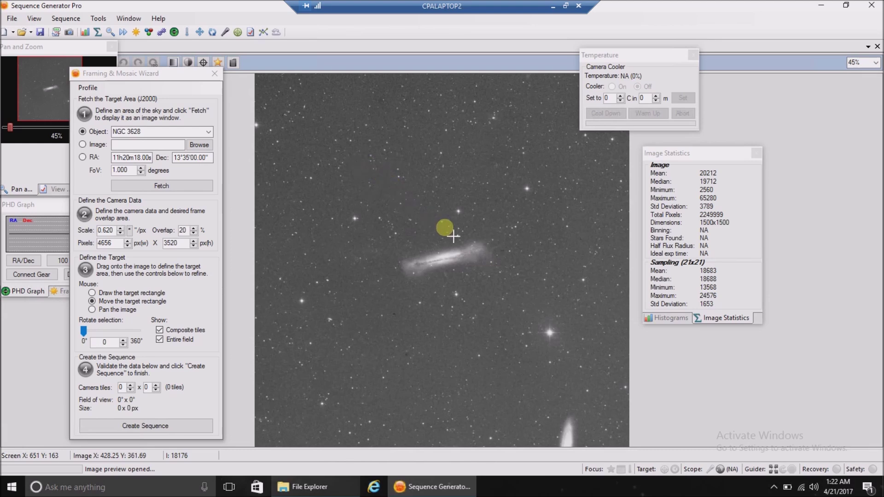
Step: Place a single target rectangle on the fetched image and drag it until NGC 3628 is centred
click(463, 255)
mouse_move(470, 260)
mouse_down()
mouse_move(418, 251)
mouse_move(414, 242)
mouse_move(419, 251)
mouse_up()
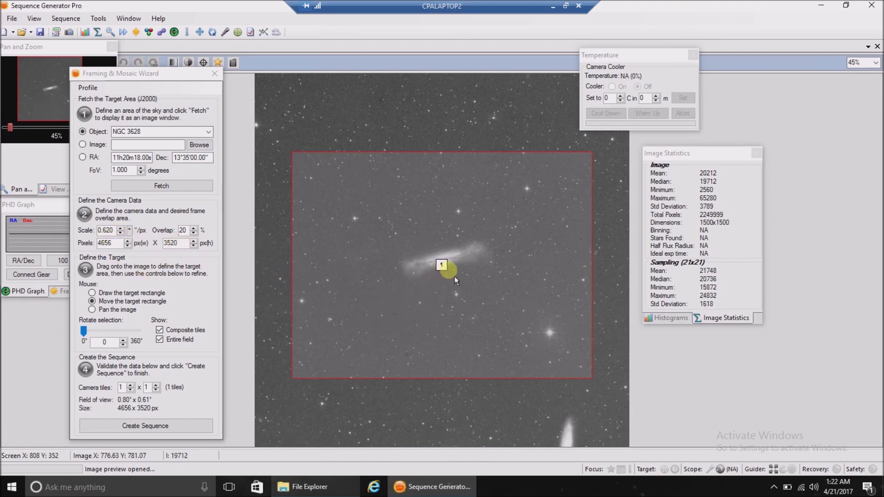
mouse_move(455, 280)
mouse_down()
mouse_move(456, 309)
mouse_move(445, 236)
mouse_move(447, 263)
mouse_up()
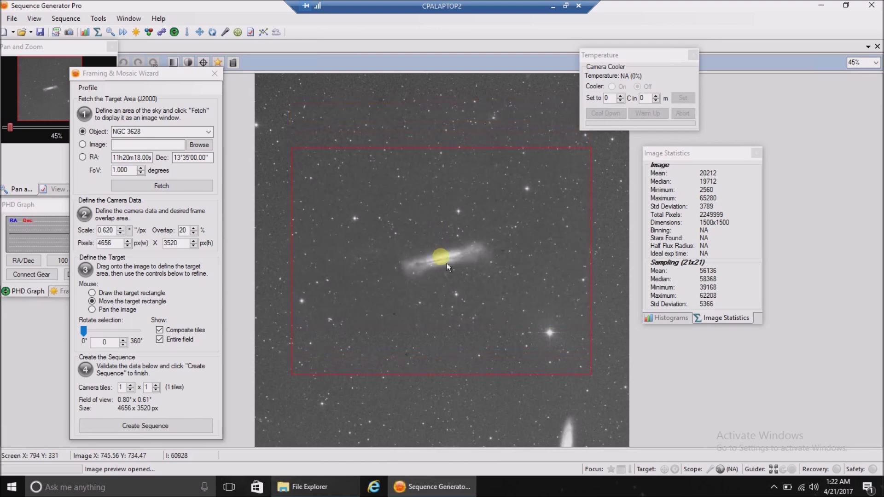
drag(447, 266, 446, 266)
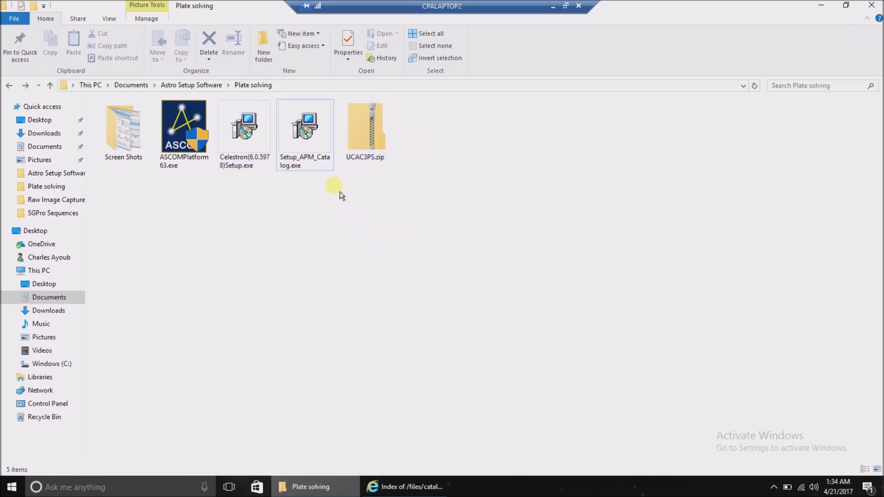
Step: Select the APM catalog installer and the UCAC3PS.zip archive in the Plate solving folder
click(317, 171)
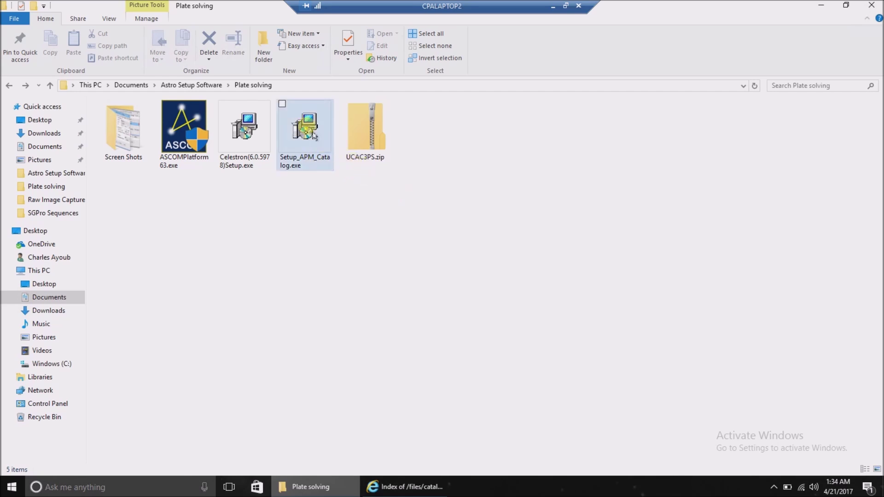
click(389, 129)
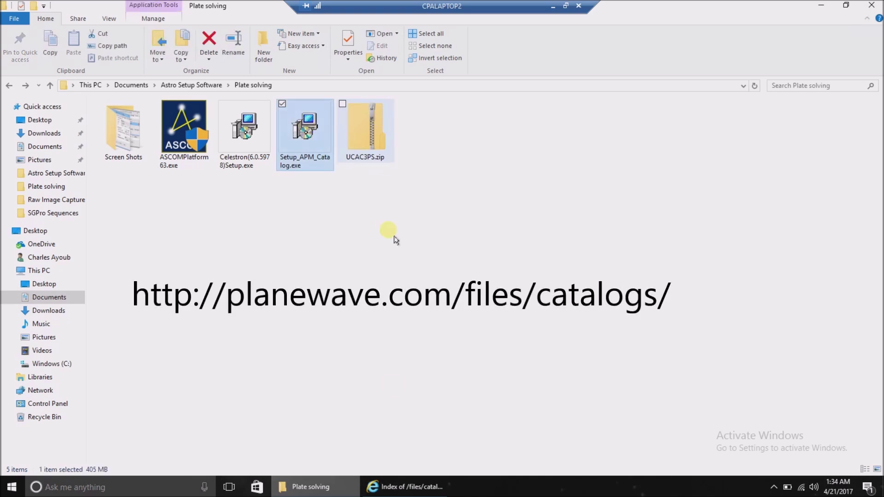
Step: View the planewave.com/files/catalogs index in Internet Explorer, then return to the Plate solving folder
click(413, 487)
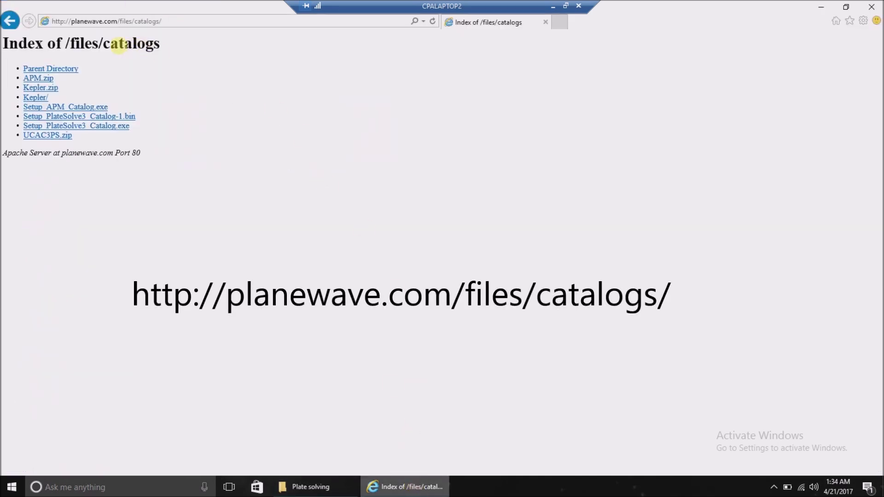
click(104, 21)
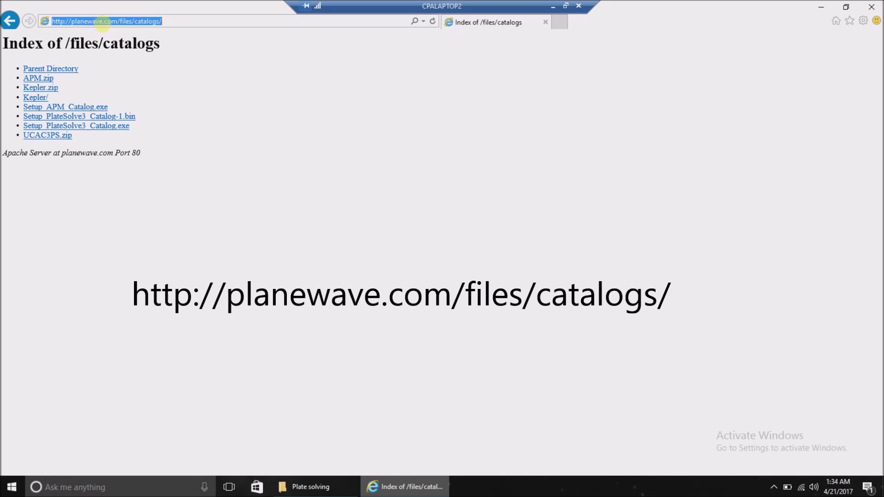
click(106, 39)
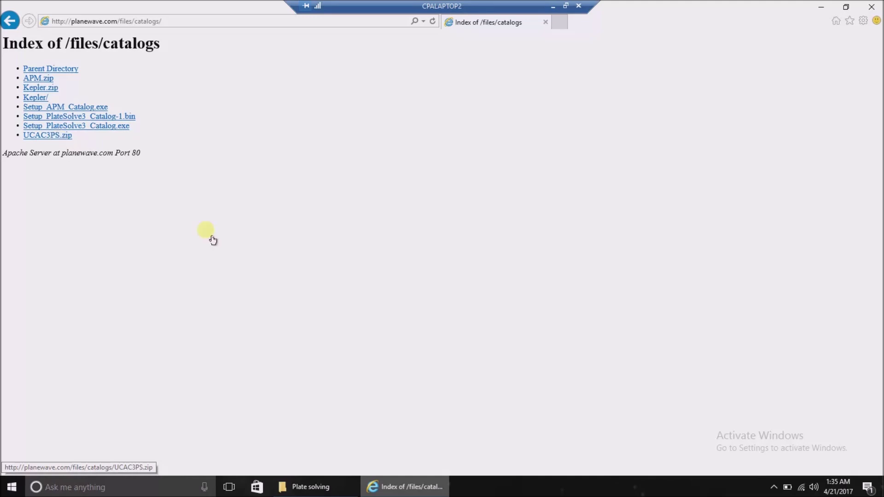
click(324, 487)
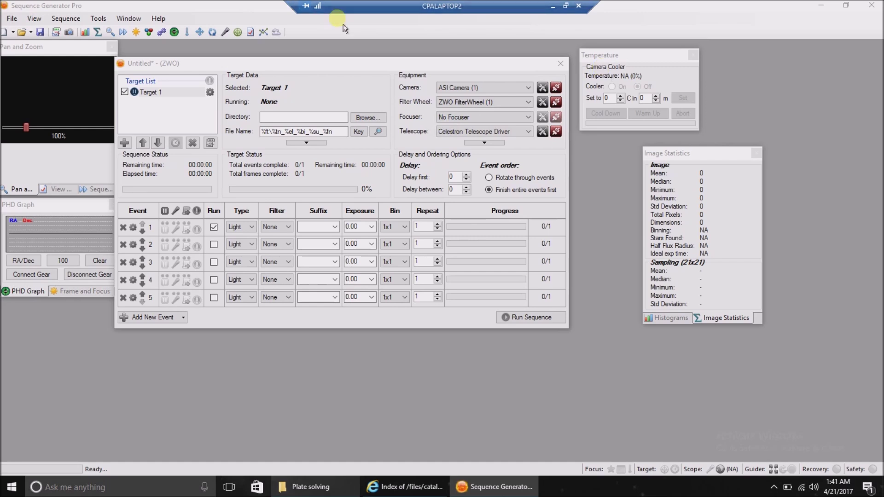
Step: Load the ZWO profile in the Equipment Profile Manager and show its plate solve settings
click(98, 19)
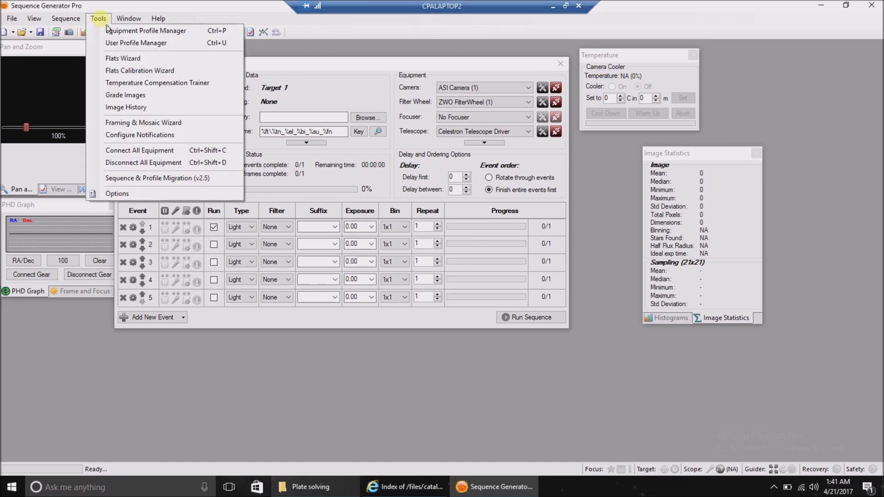
click(144, 33)
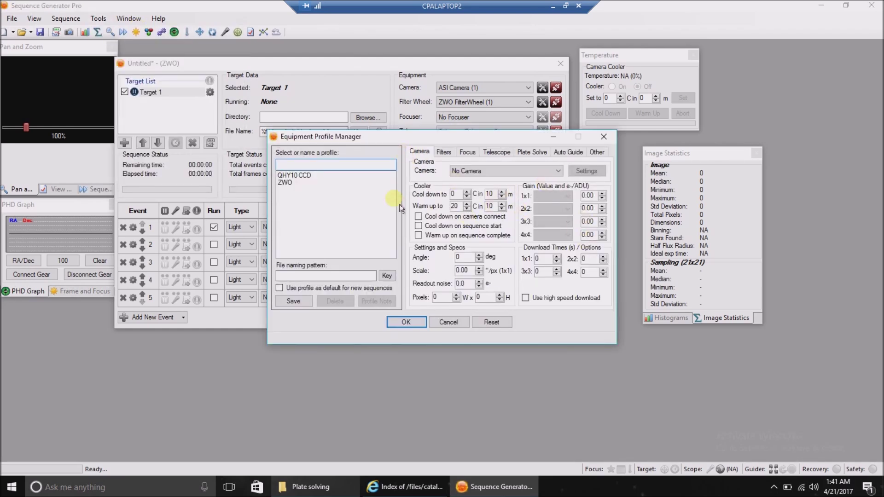
click(368, 189)
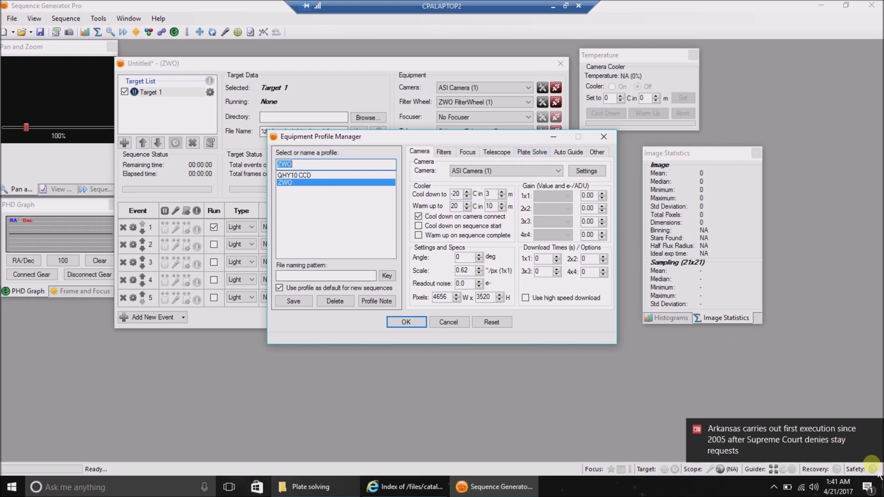
click(858, 427)
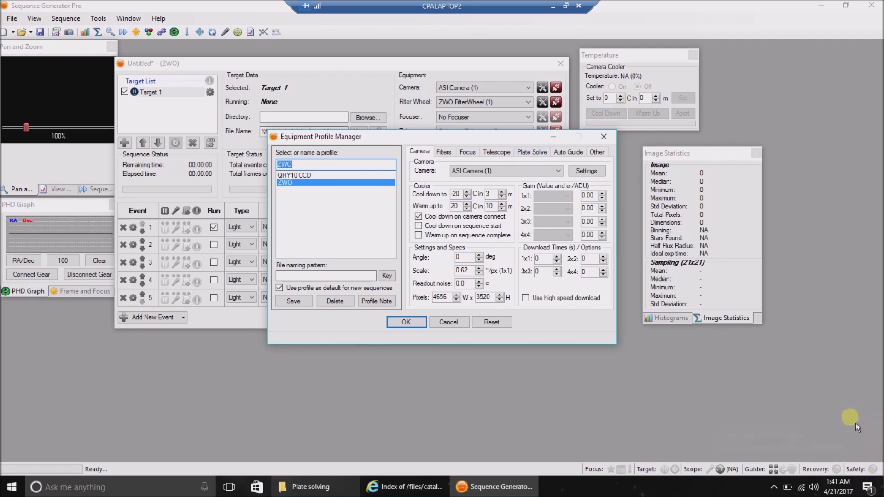
click(534, 153)
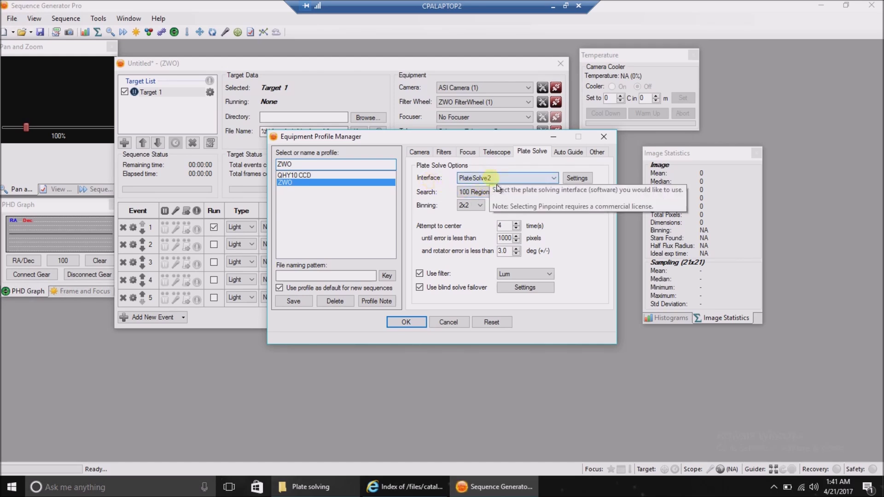
Step: Keep PlateSolve2 as the ZWO profile's plate solver and open its PlateSolve 2.29 settings window
click(554, 179)
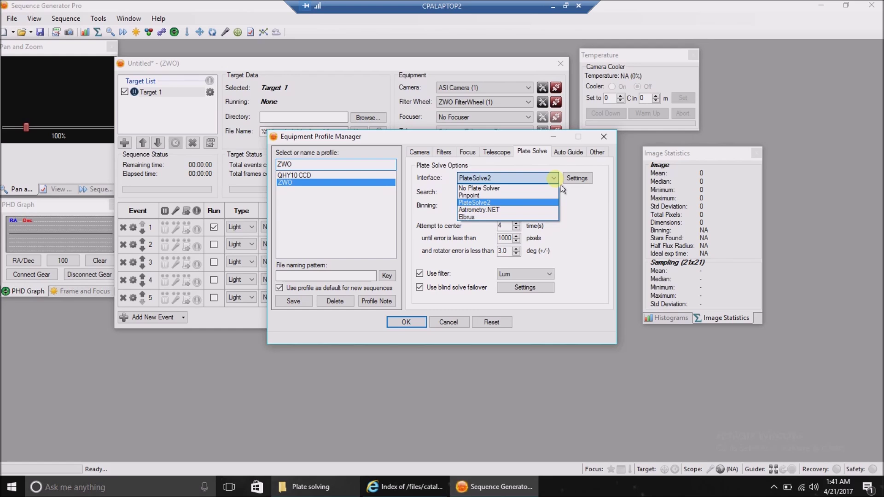
click(563, 189)
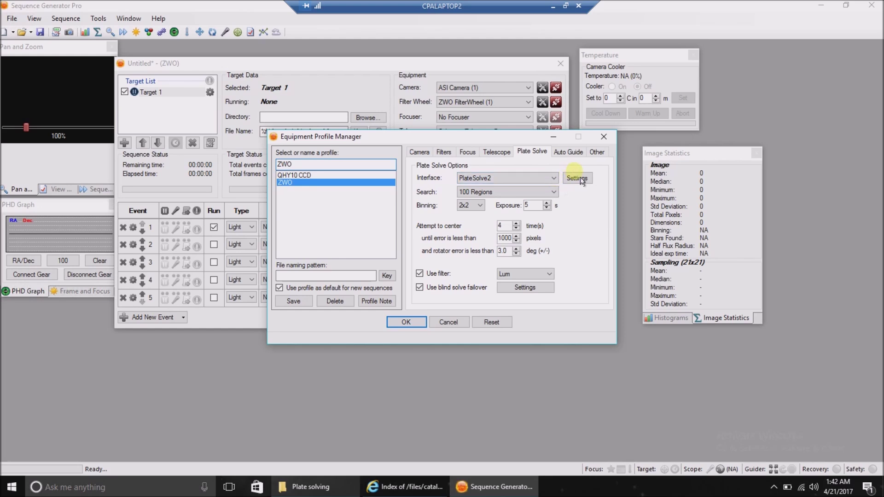
click(581, 183)
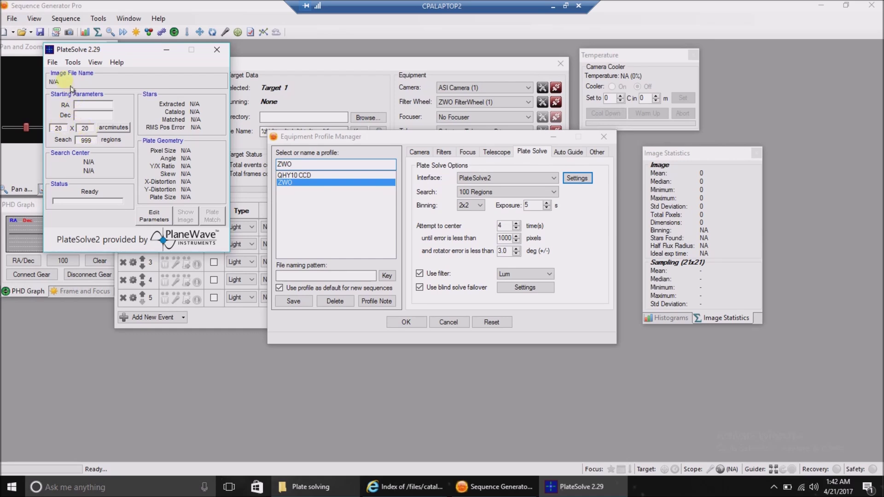
click(53, 63)
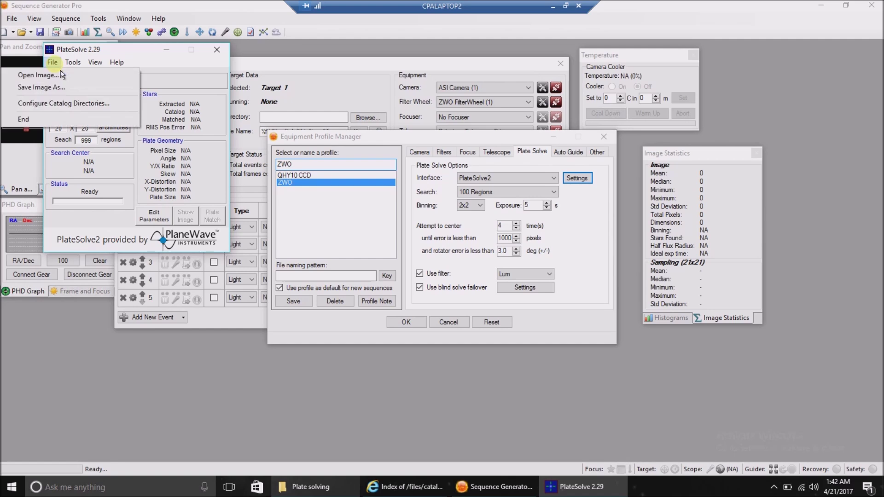
click(81, 104)
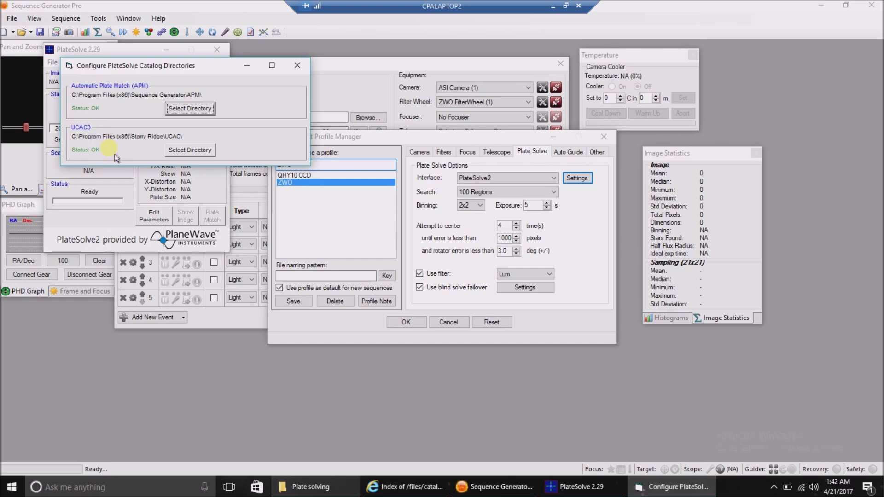
click(297, 69)
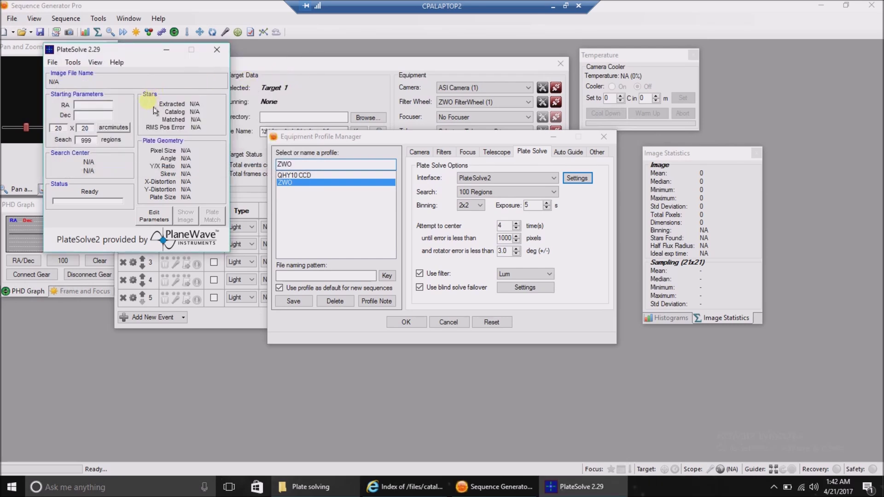
click(164, 223)
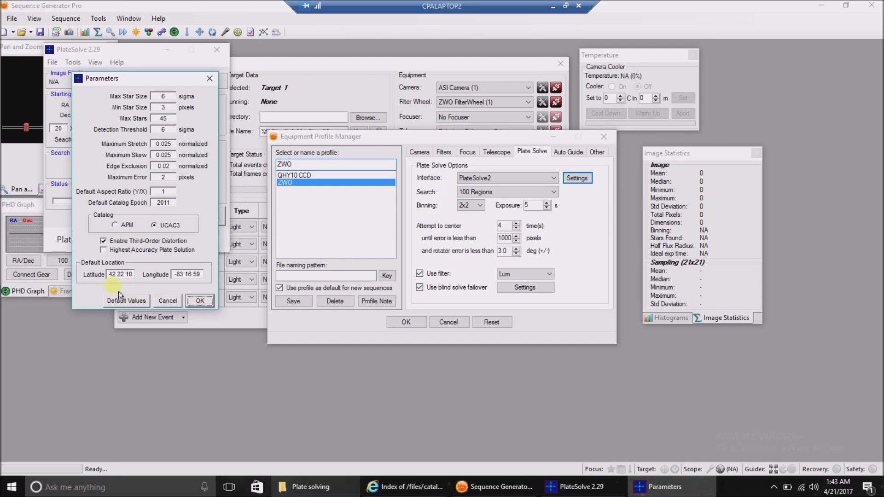
click(171, 306)
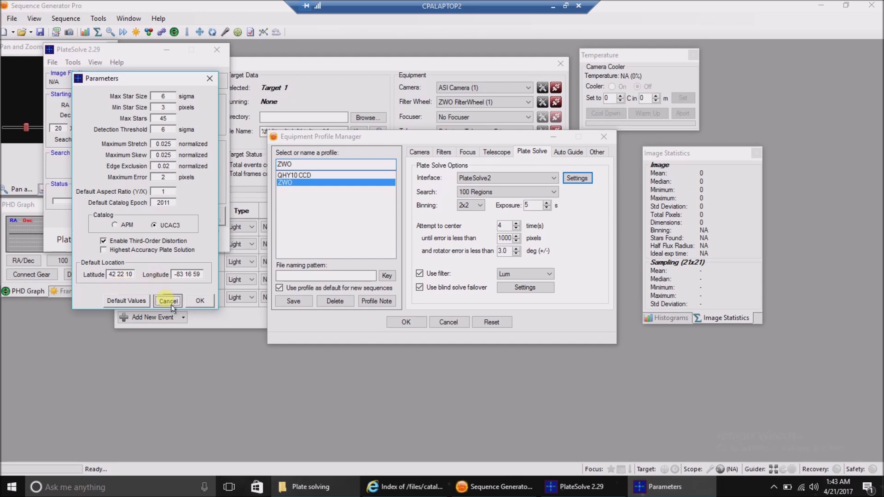
Step: Close PlateSolve 2.29, keep the search at 100 Regions, and open the blind-solve failover options
click(223, 51)
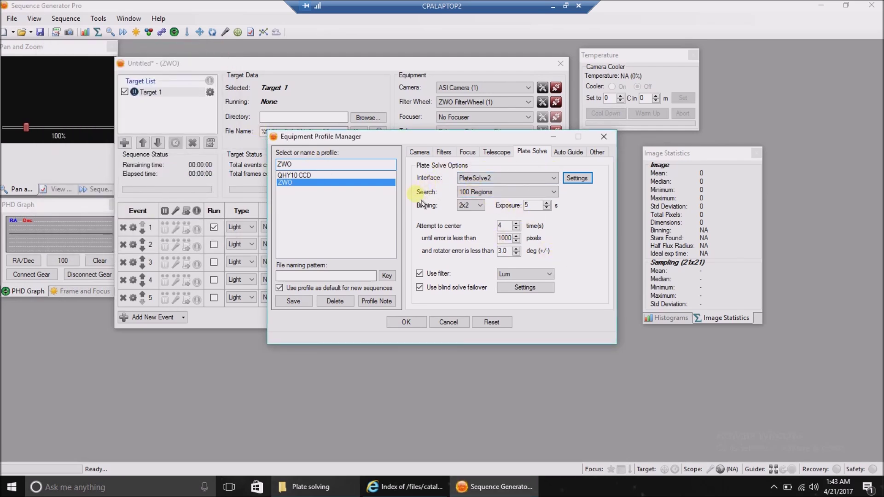
click(554, 193)
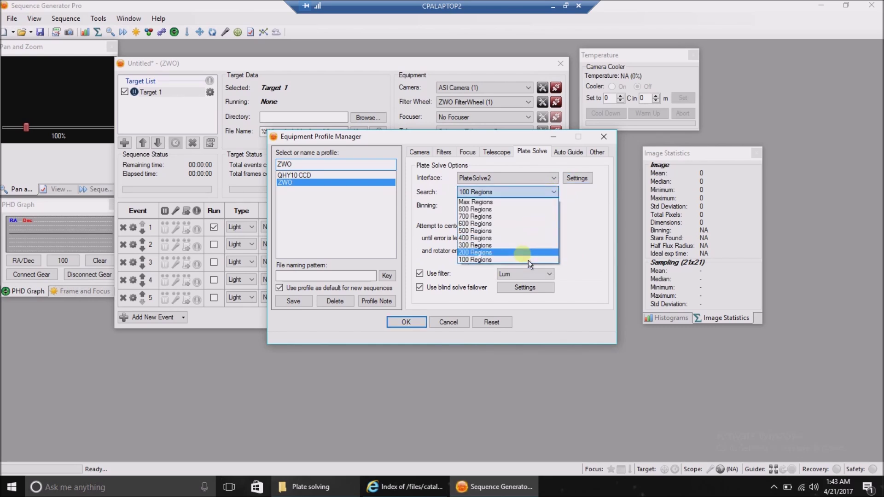
click(603, 221)
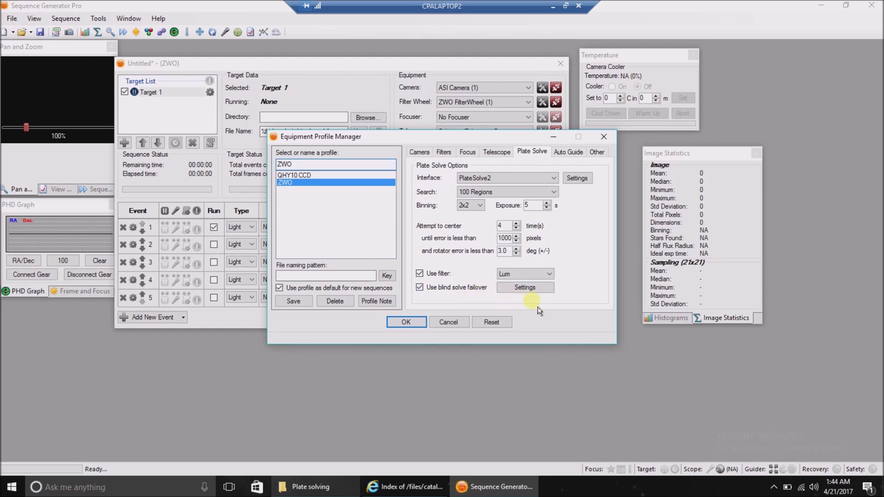
click(537, 292)
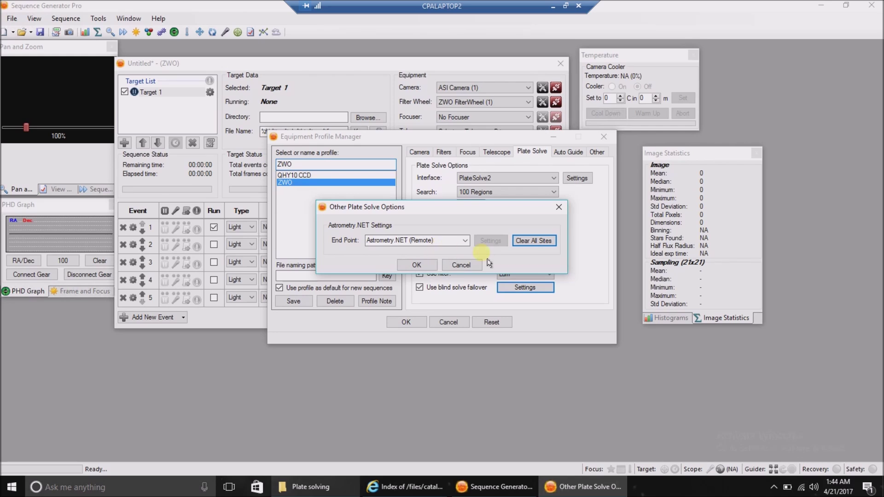
click(466, 240)
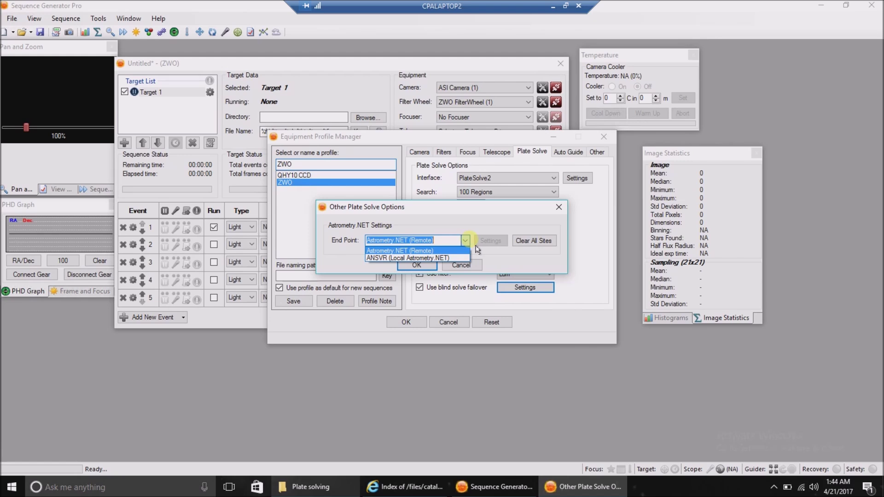
click(430, 251)
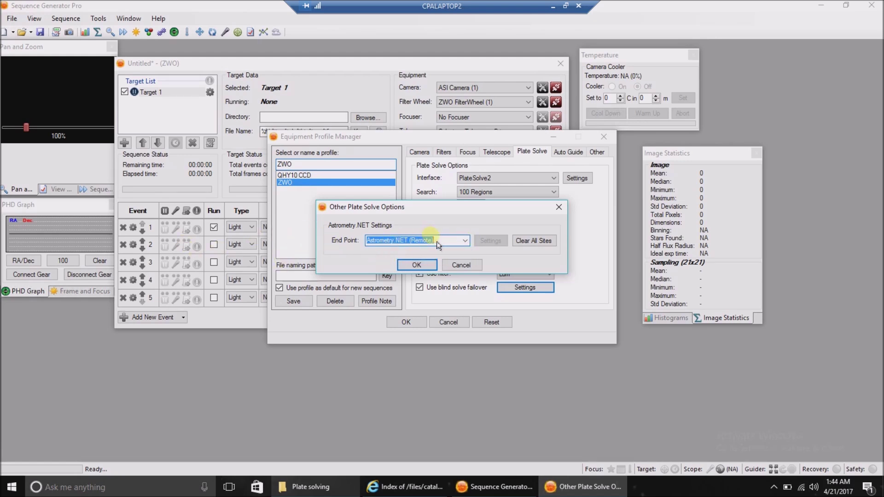
click(479, 269)
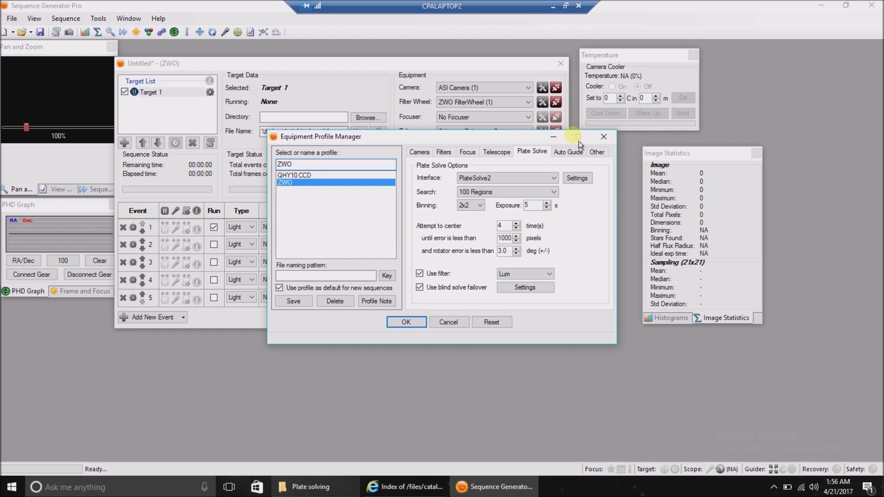
click(497, 155)
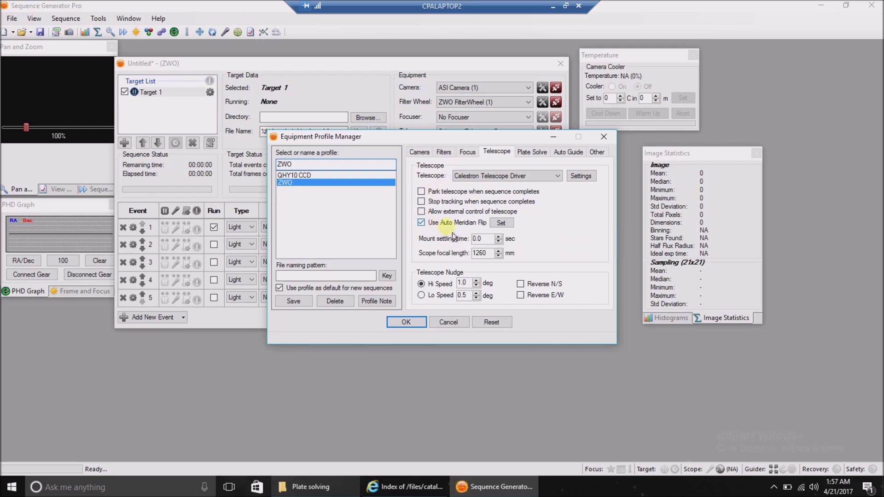
Step: Review the auto meridian flip options without changes, then show the ZWO profile's camera settings
click(502, 223)
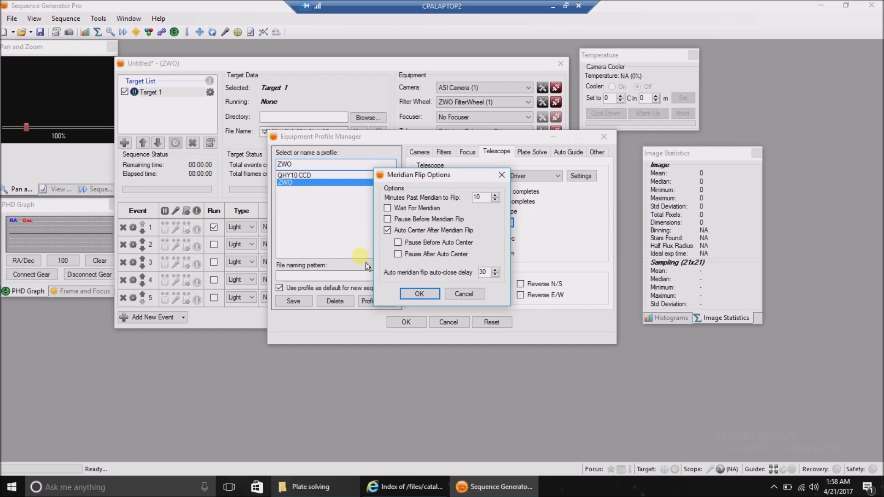
click(457, 302)
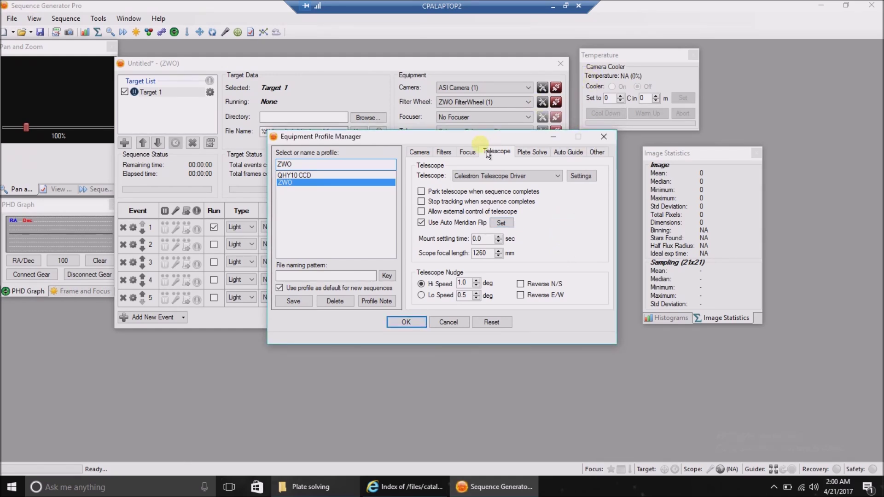
click(420, 153)
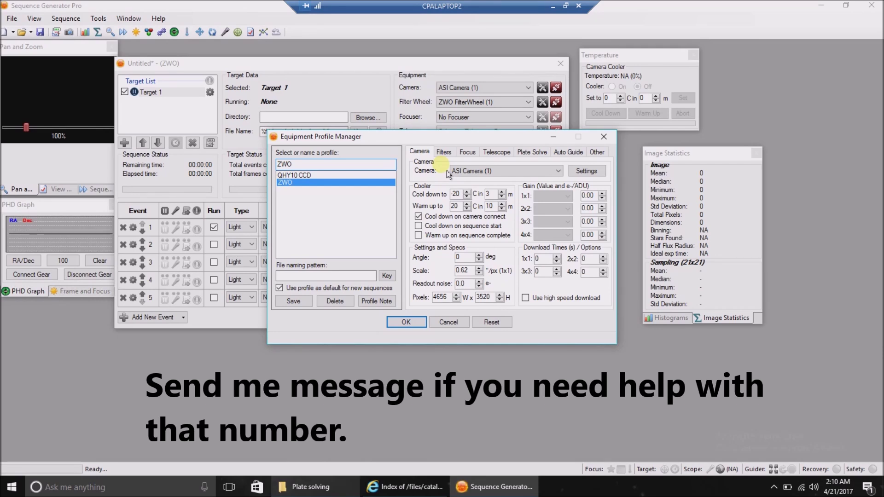
Step: Close the Equipment Profile Manager with its X button
click(614, 141)
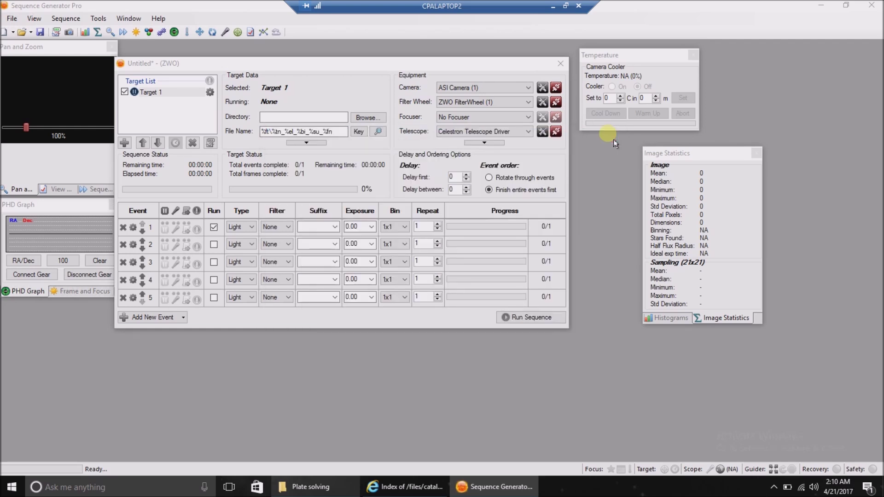
Step: Reopen the Framing & Mosaic Wizard, set NGC 3628 with a 1-degree field of view, and fetch
click(98, 19)
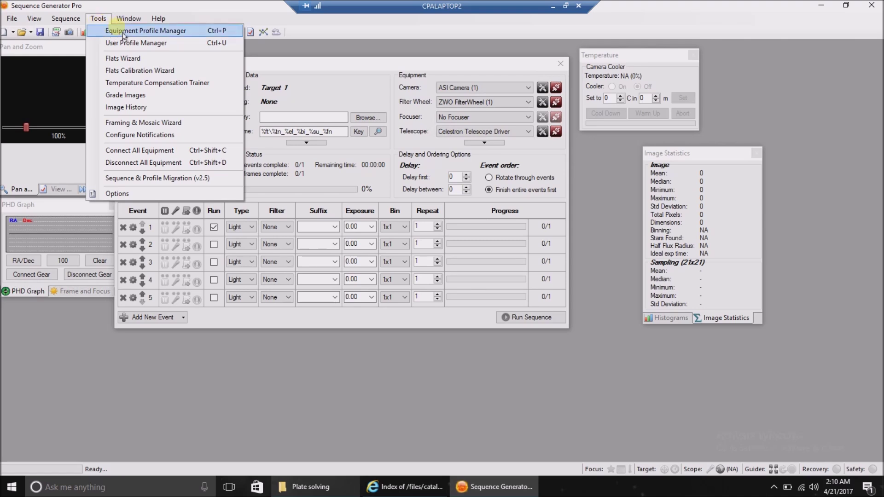
click(159, 131)
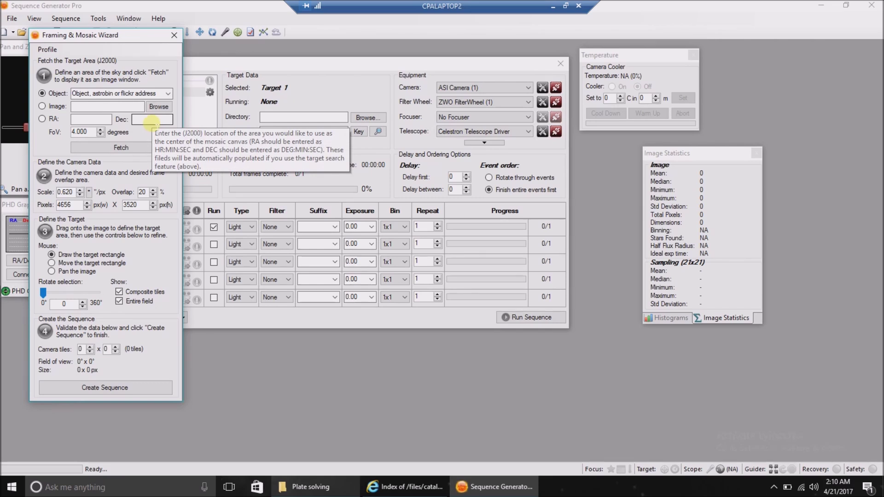
click(145, 93)
key(BackSpace)
text(NGC 3628)
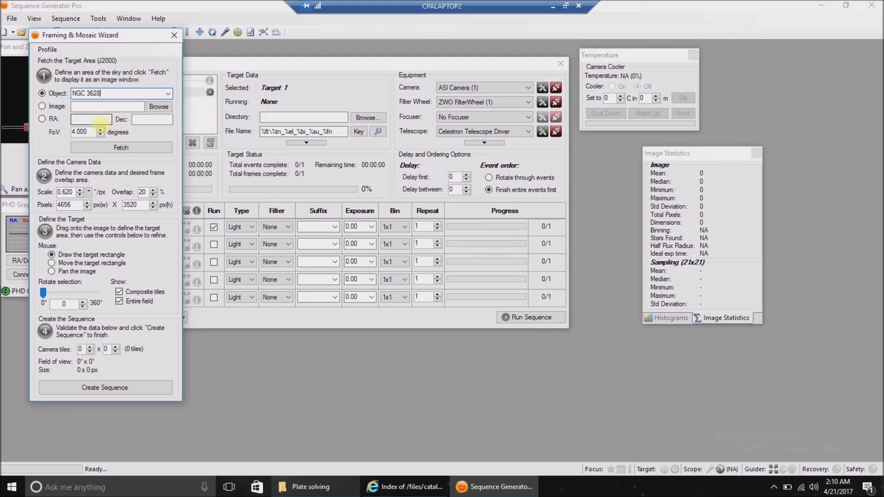
key(Tab)
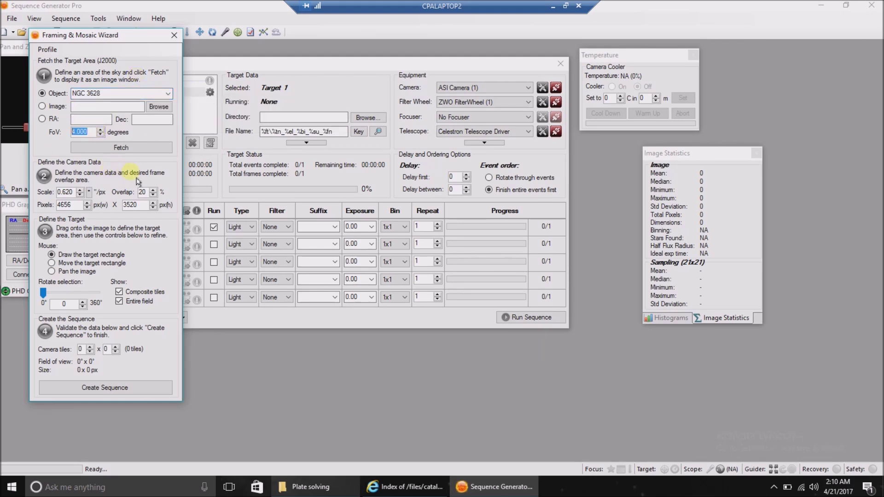
text(1)
click(90, 148)
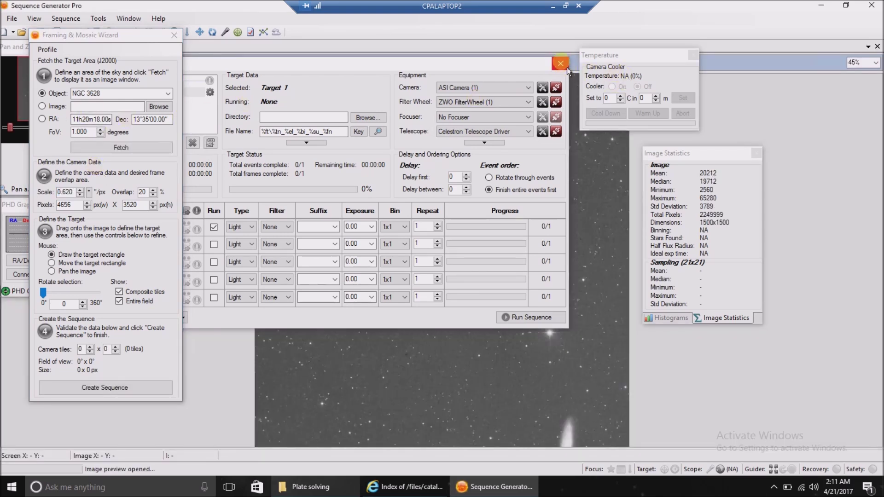
Step: Close the sequence window, then draw a camera frame and centre it over NGC 3628
click(560, 64)
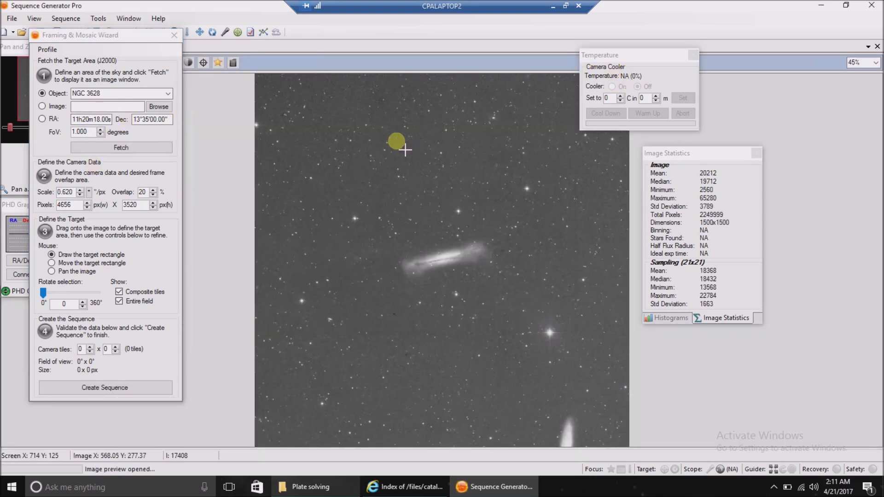
drag(397, 141, 425, 174)
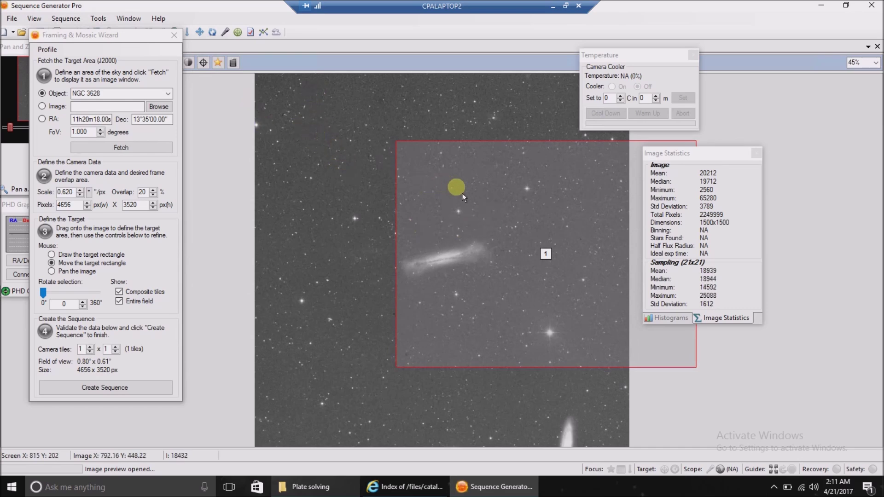
mouse_move(468, 236)
mouse_down()
mouse_move(369, 236)
mouse_move(377, 249)
mouse_up()
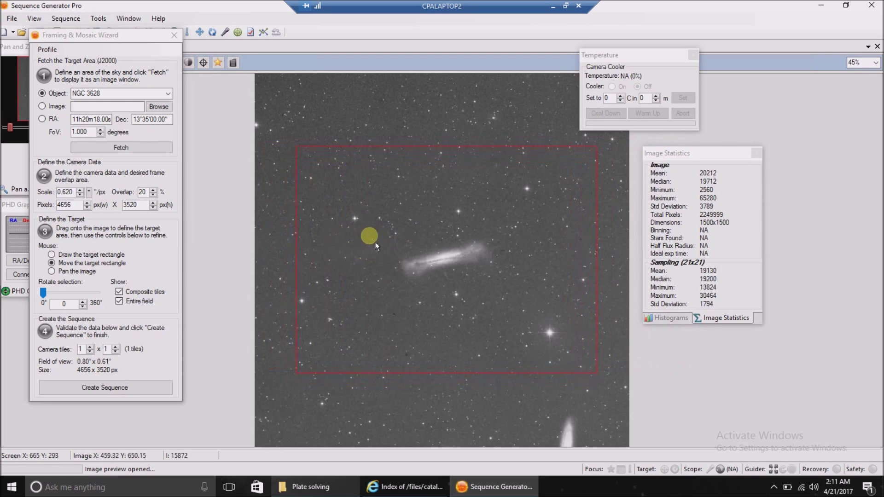
drag(377, 248, 374, 242)
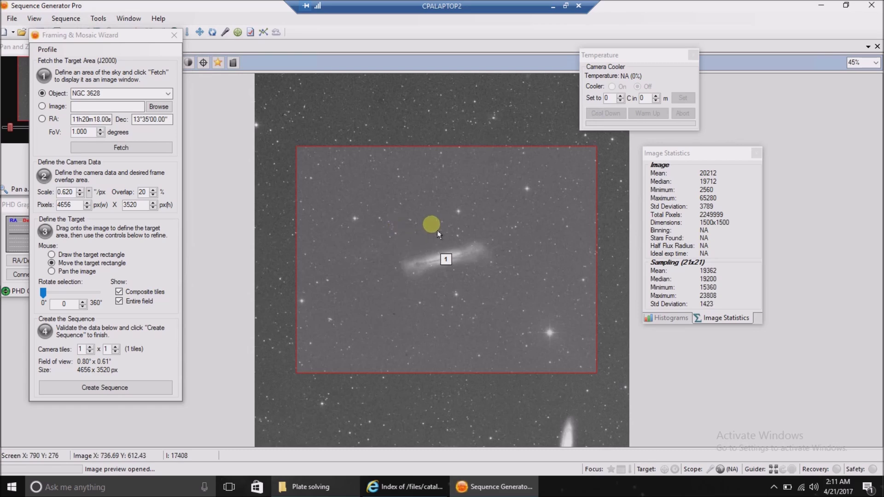
mouse_move(438, 232)
mouse_down()
mouse_move(420, 231)
mouse_move(448, 235)
mouse_move(441, 233)
mouse_up()
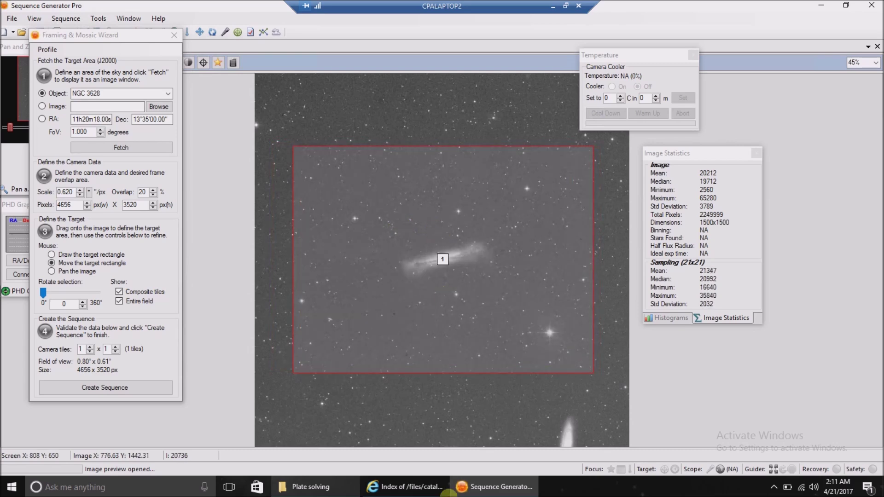
mouse_move(470, 318)
mouse_down()
mouse_move(469, 364)
mouse_move(466, 244)
mouse_move(497, 332)
mouse_move(463, 326)
mouse_move(469, 318)
mouse_up()
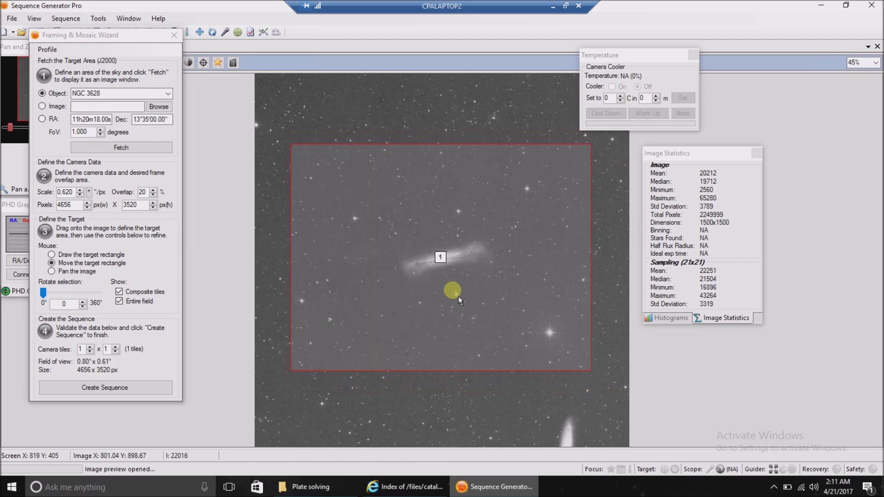
drag(453, 272, 417, 275)
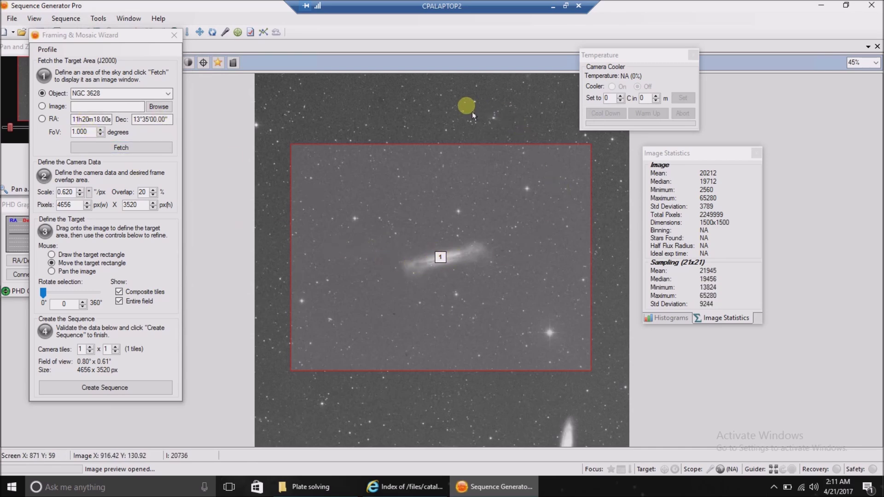
click(91, 132)
double_click(91, 132)
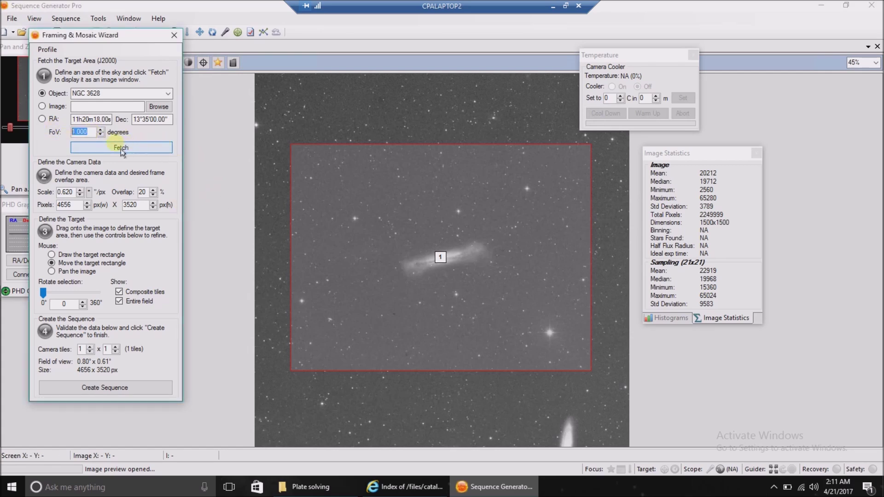
Step: Refetch the sky preview at a 2° field of view and place a camera frame near NGC 3628
text(2)
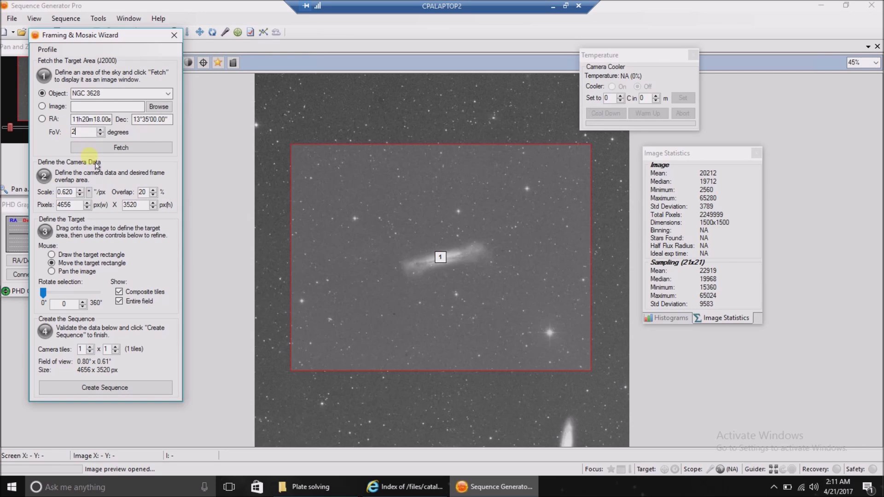
click(98, 148)
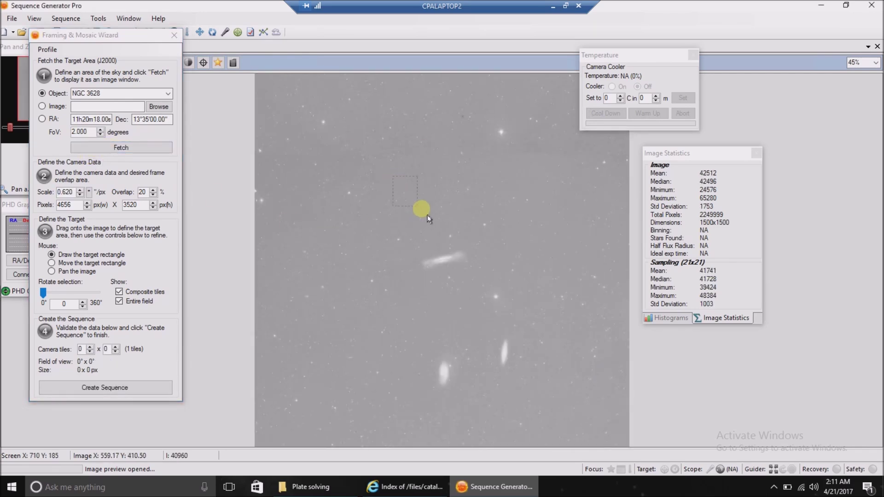
click(457, 239)
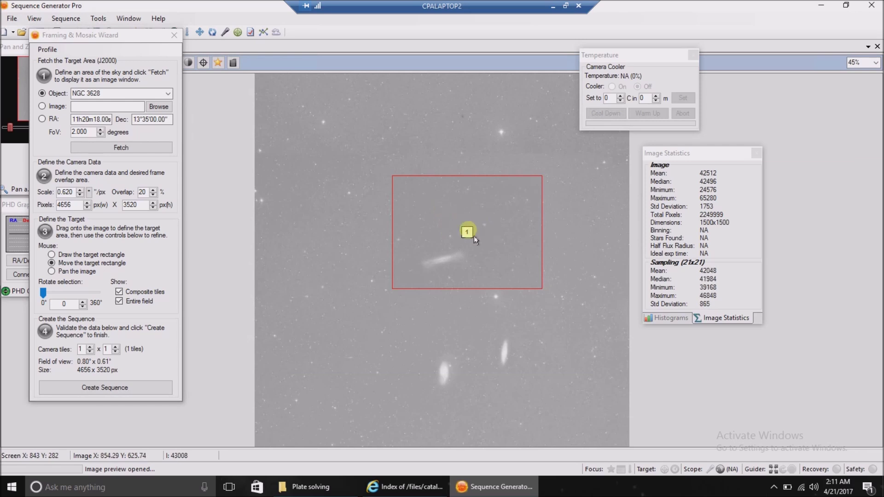
drag(473, 239, 452, 264)
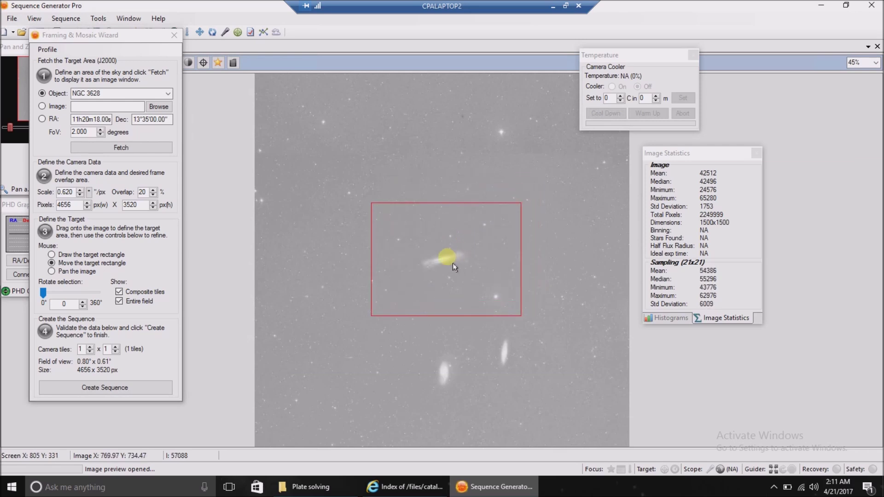
click(499, 301)
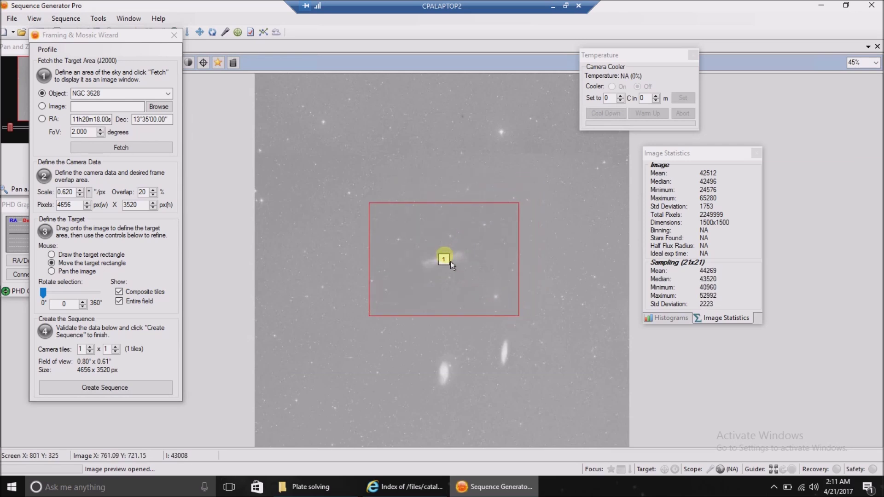
mouse_move(451, 261)
mouse_down()
mouse_move(474, 312)
mouse_move(474, 364)
mouse_up()
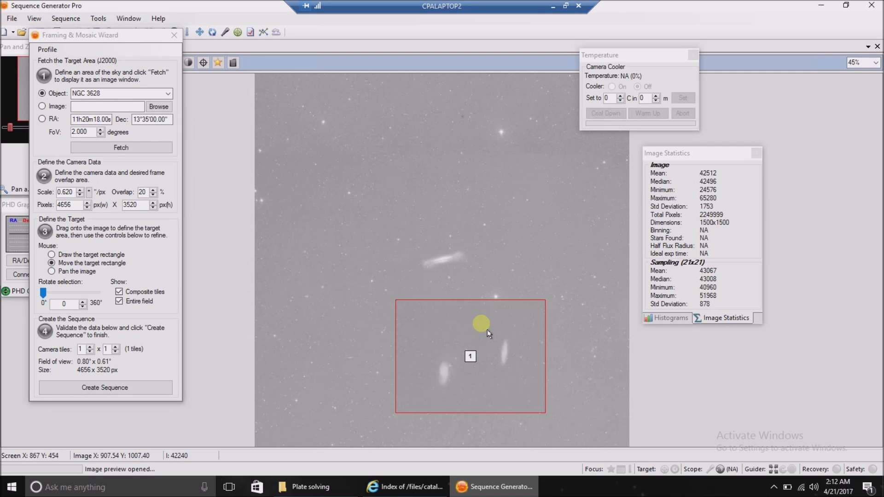
drag(488, 330, 474, 288)
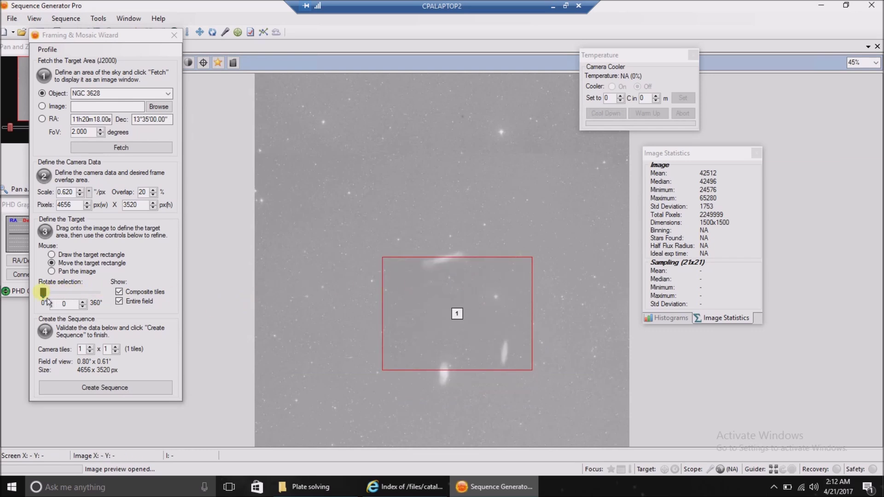
Step: Test the rotation slider, return it to 0°, and recentre the frame on NGC 3628
drag(50, 300, 68, 295)
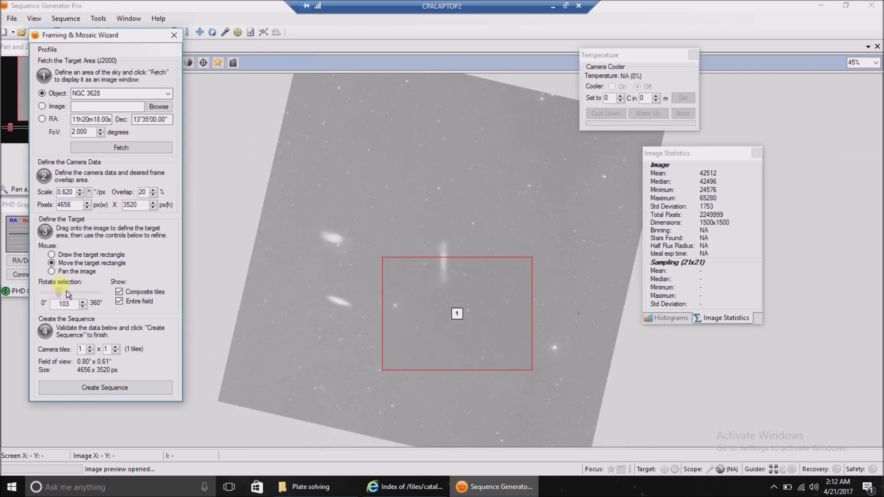
drag(63, 293, 52, 293)
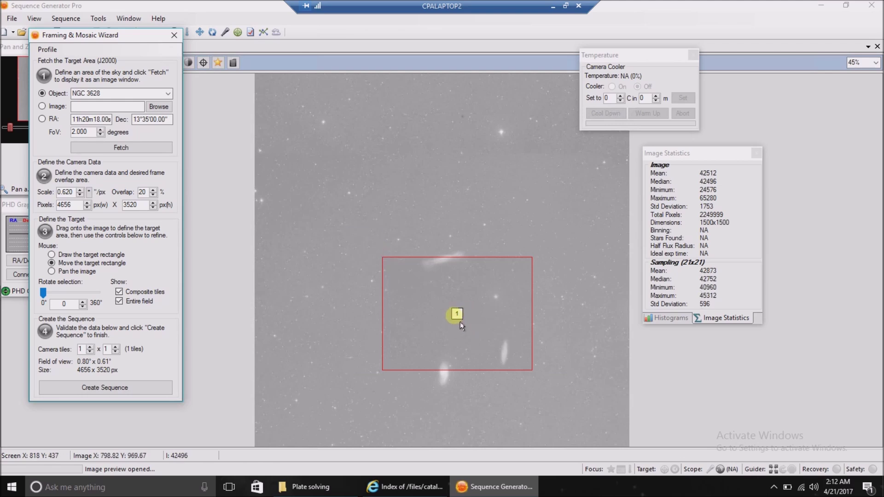
drag(462, 323, 444, 273)
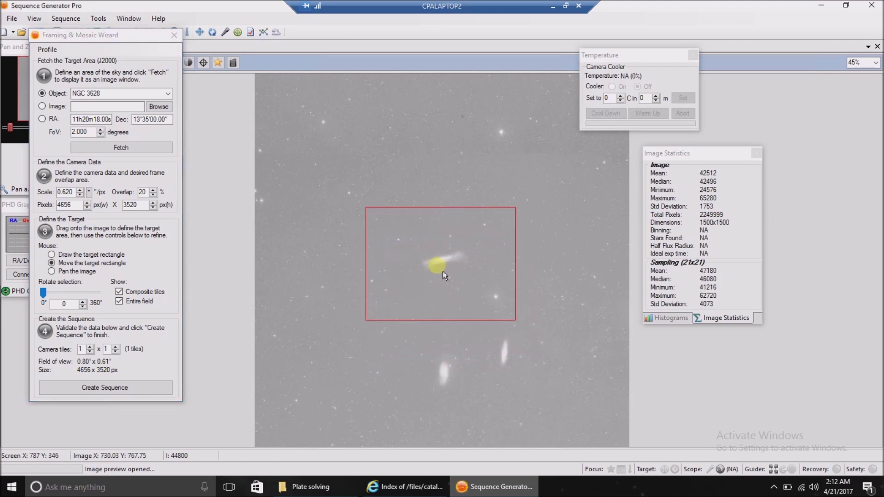
drag(443, 275, 443, 273)
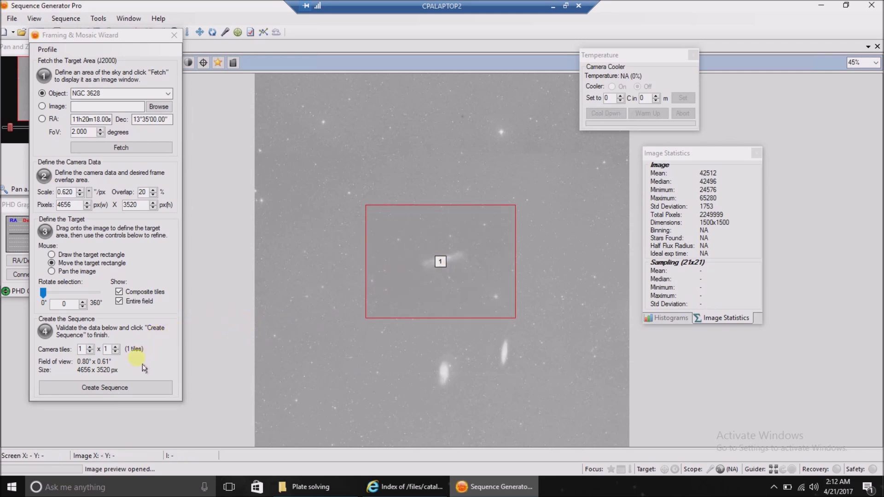
Step: Create the NGC 3628 sequence with Auto rotate/validate rotation unchecked, accepting the rotation warning
click(124, 392)
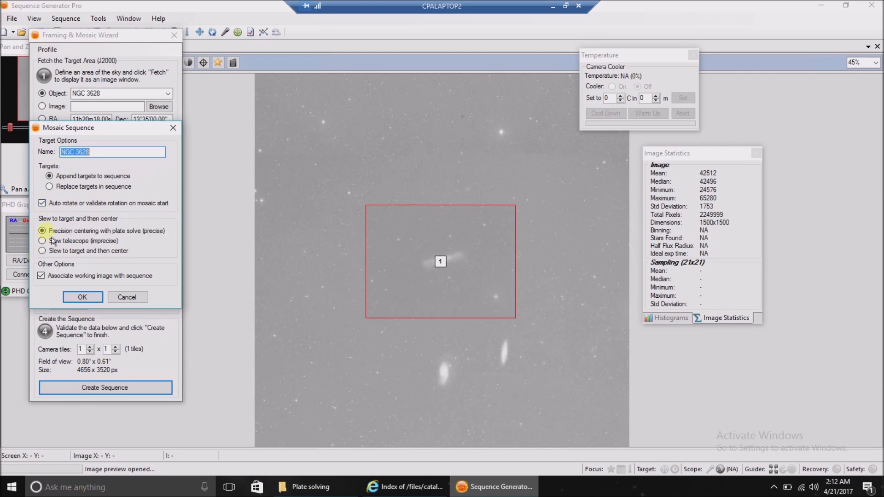
click(42, 203)
click(101, 303)
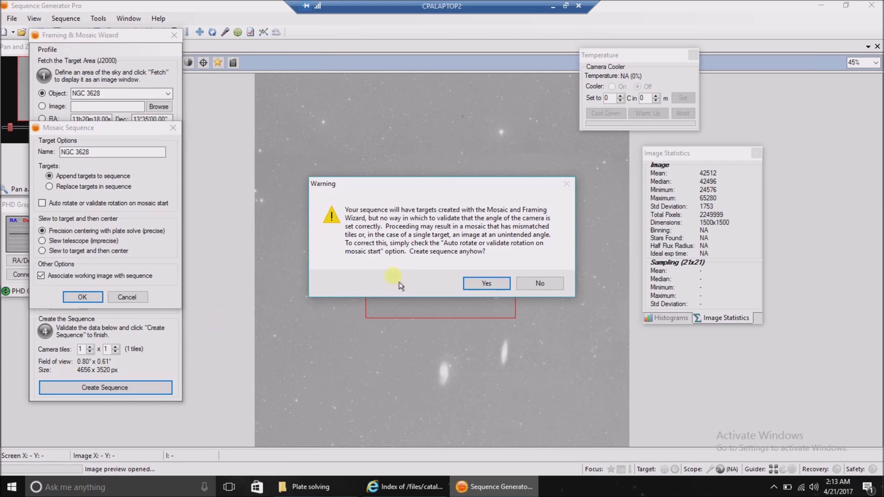
click(484, 292)
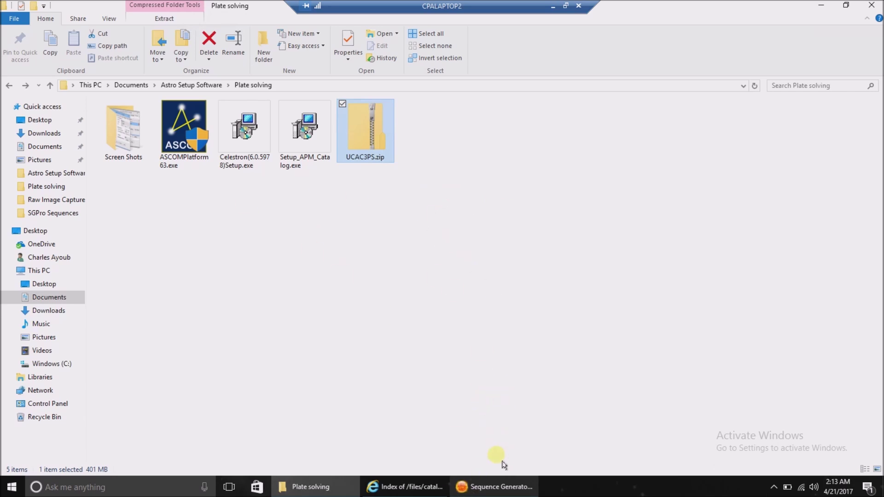
click(502, 491)
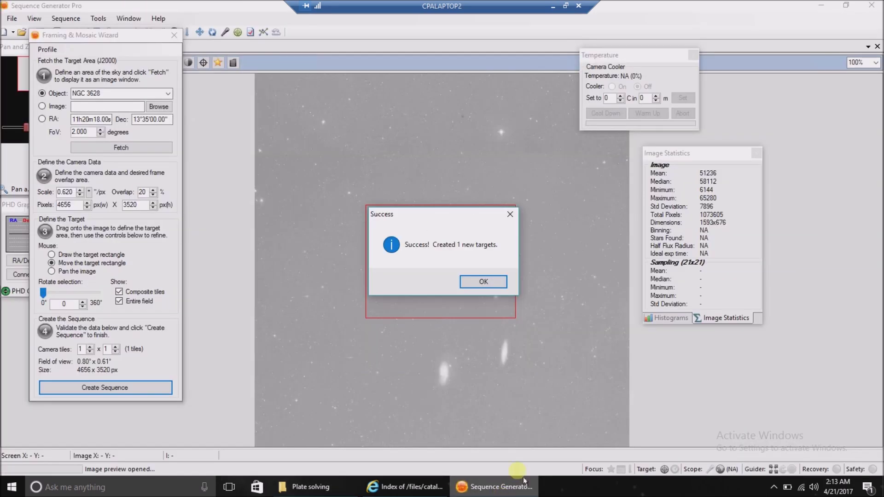
Step: Dismiss the success message and delete placeholder Target 1, leaving NGC 3628 as the only target
click(483, 288)
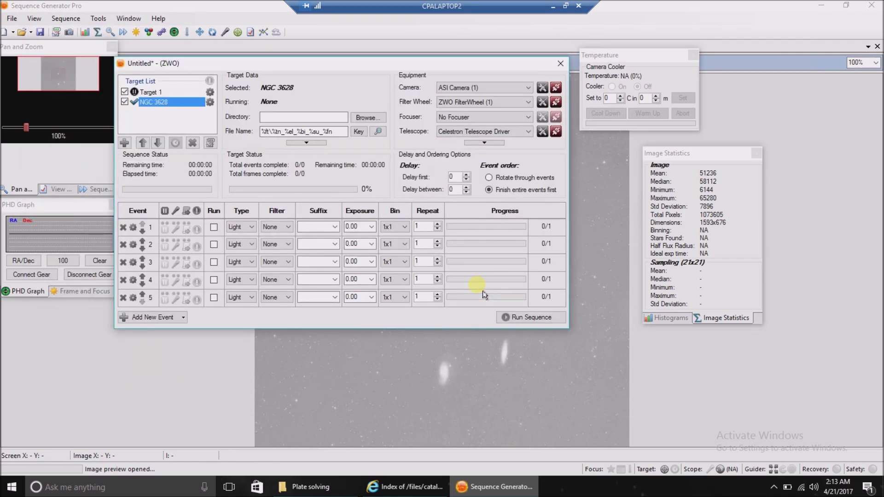
drag(370, 64, 406, 100)
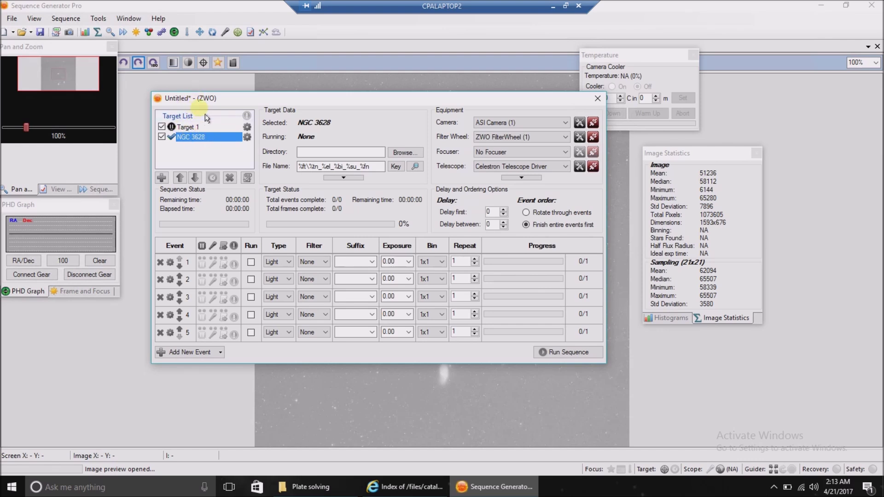
right_click(190, 128)
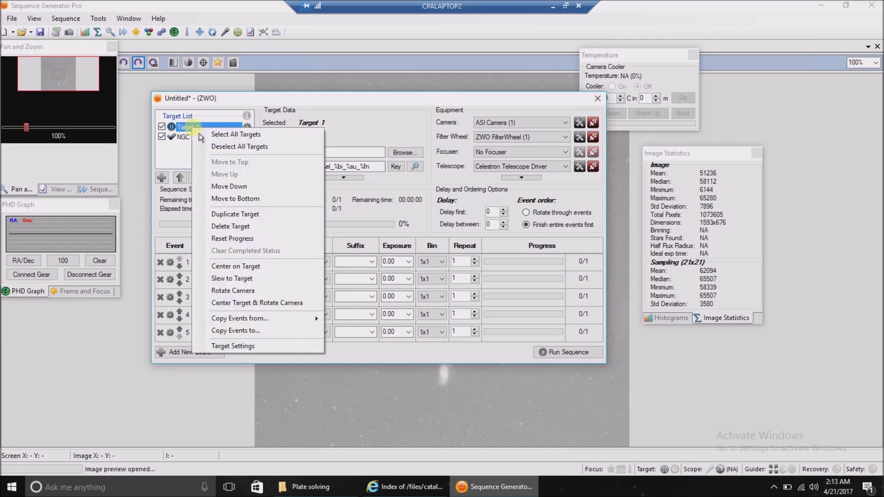
click(226, 226)
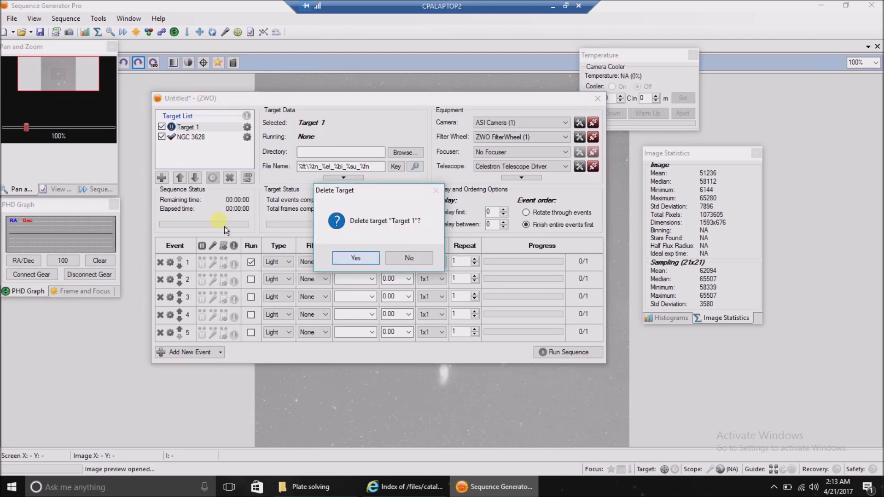
click(352, 258)
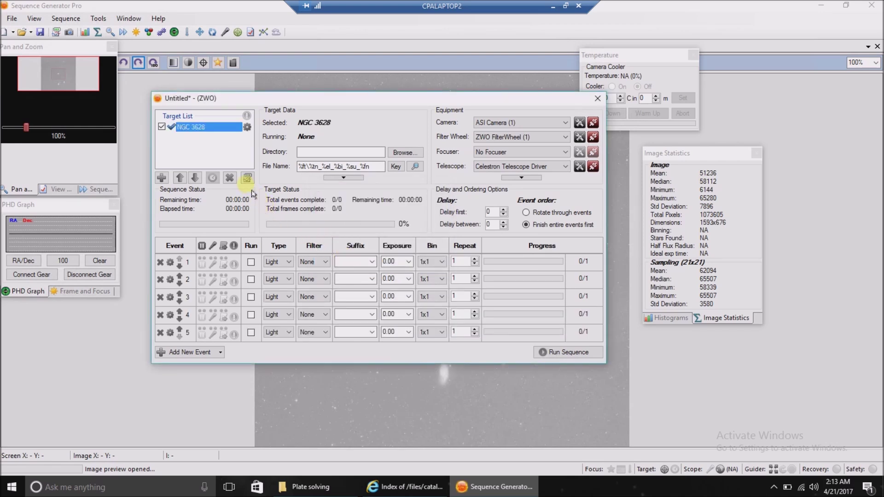
click(248, 128)
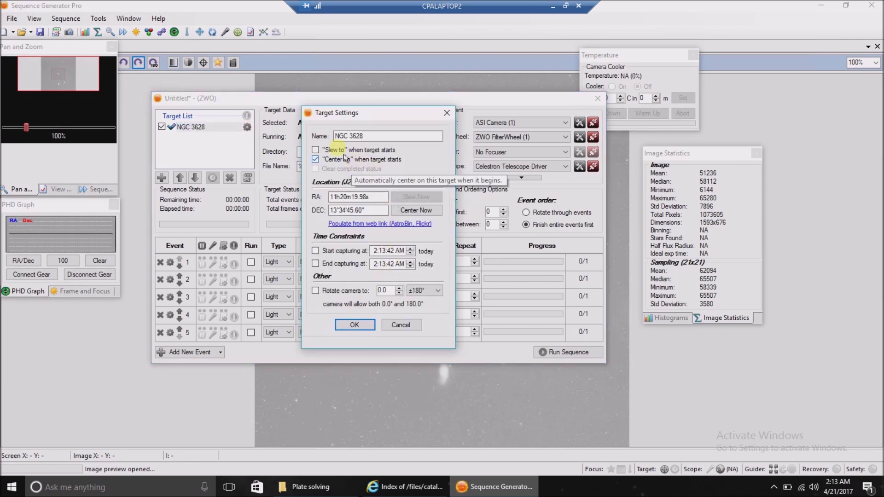
Step: Enable 'Slew to' on target start for NGC 3628 alongside Center on, and save the settings
click(317, 151)
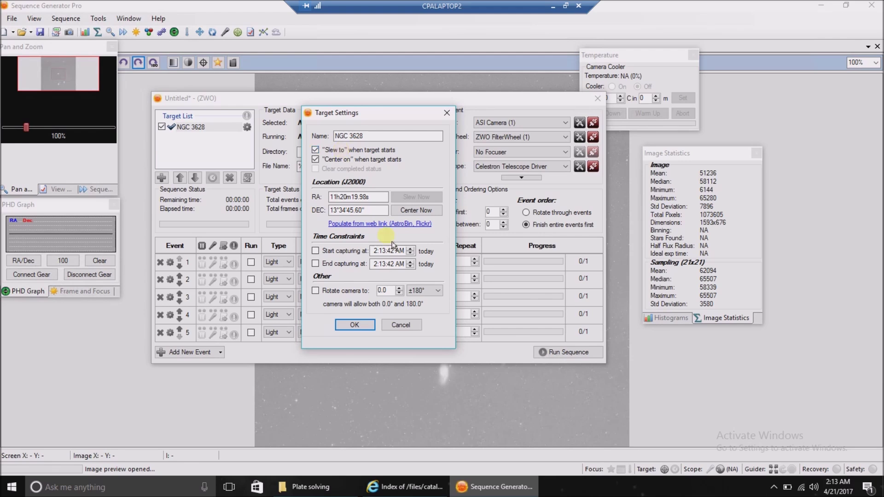
click(355, 326)
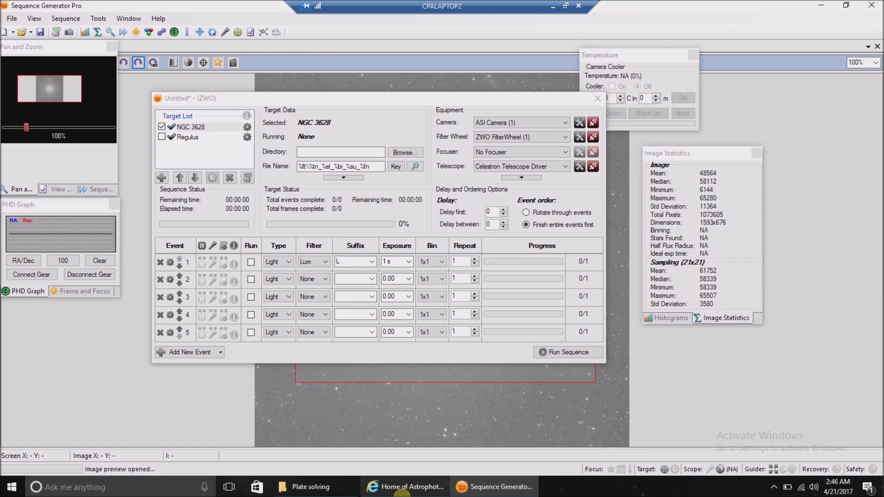
click(417, 487)
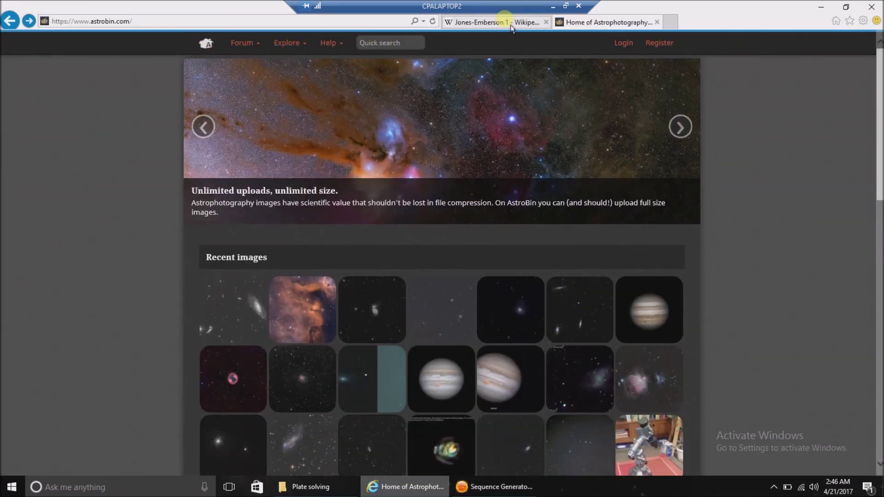
Step: Review the Jones-Emberson 1 Wikipedia article, its nebula image and PK 164+31.1 designation
click(502, 21)
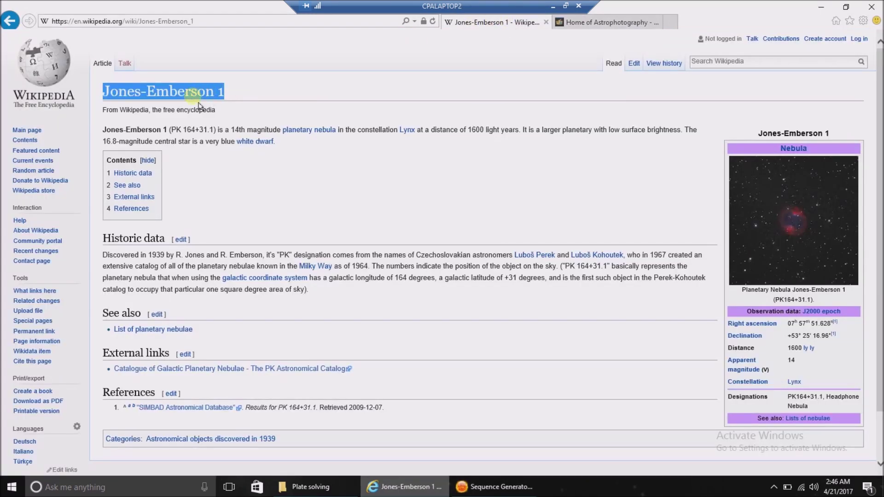
click(848, 205)
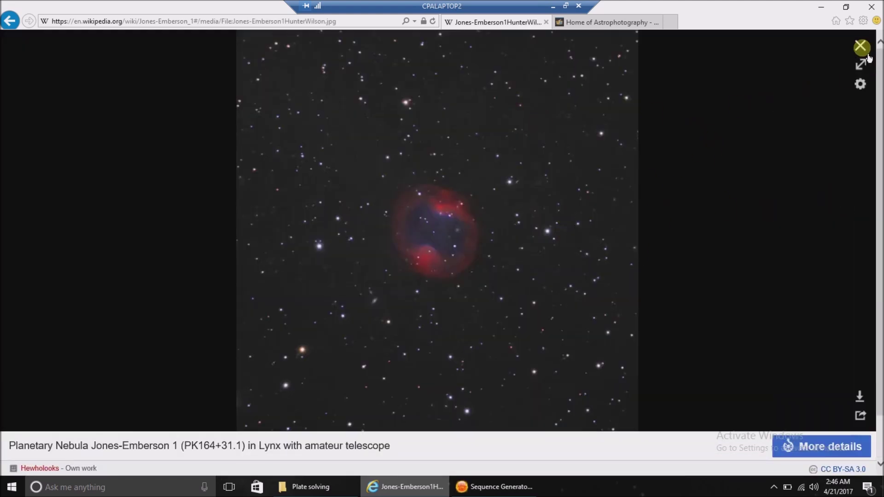
click(860, 46)
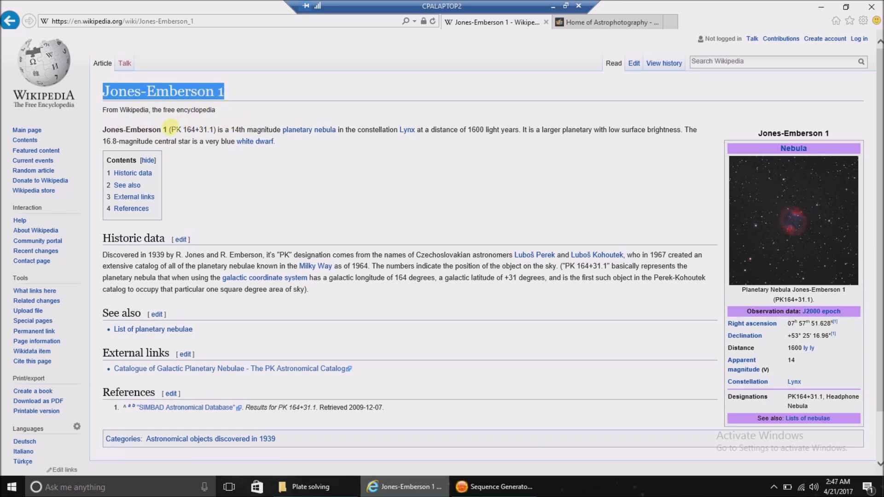
drag(171, 129, 214, 130)
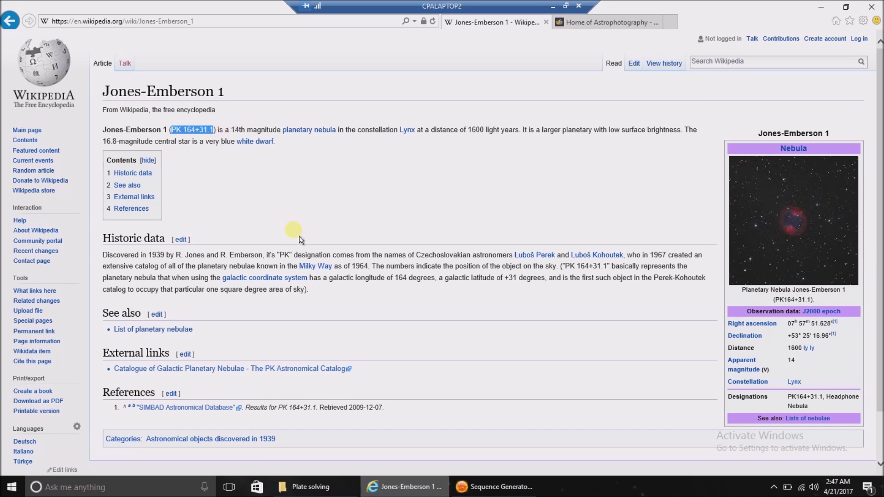
drag(226, 92, 102, 91)
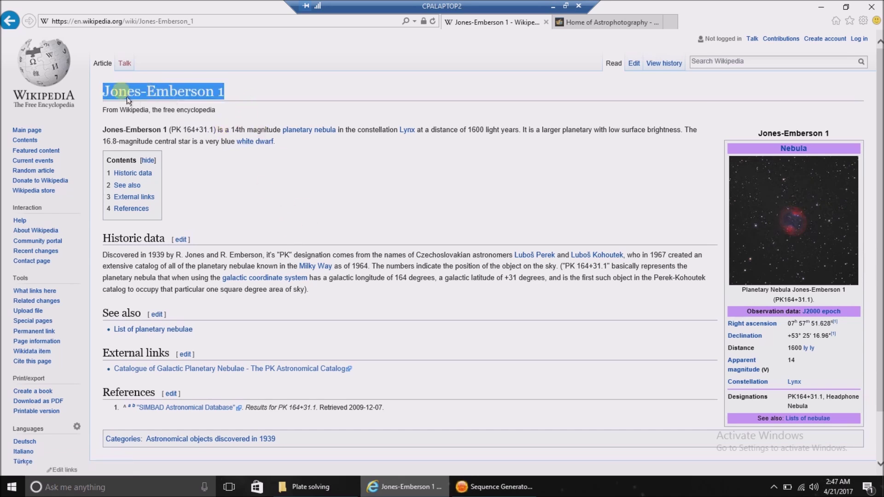
click(598, 22)
click(381, 41)
Step: Search AstroBin for Jones-Emberson 1 and open result images to find one labelling HD 64348
key(ctrl+v)
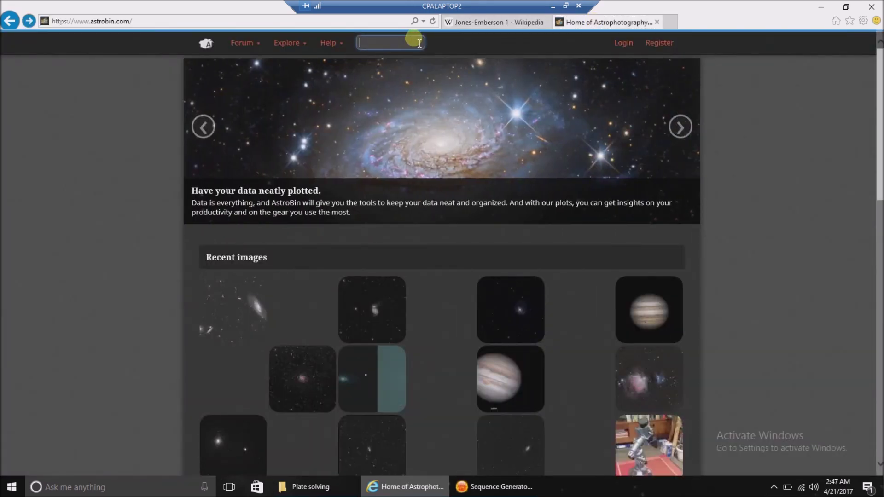
key(Return)
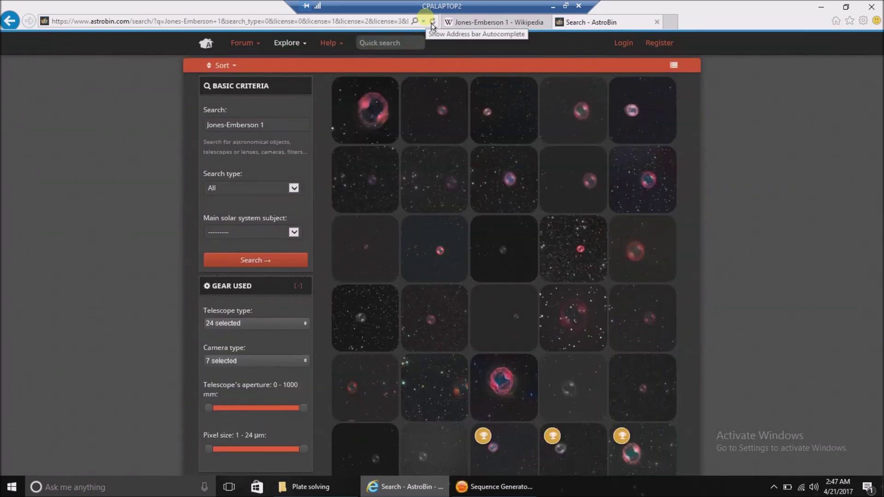
mouse_move(573, 111)
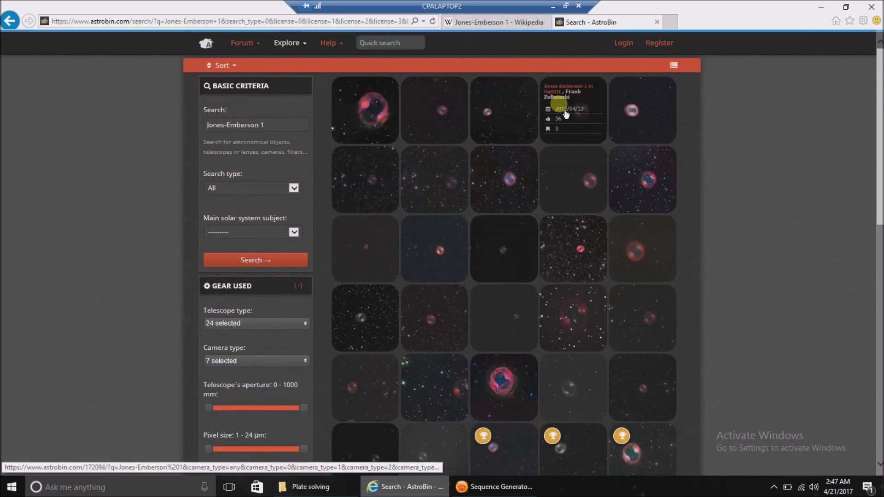
click(582, 109)
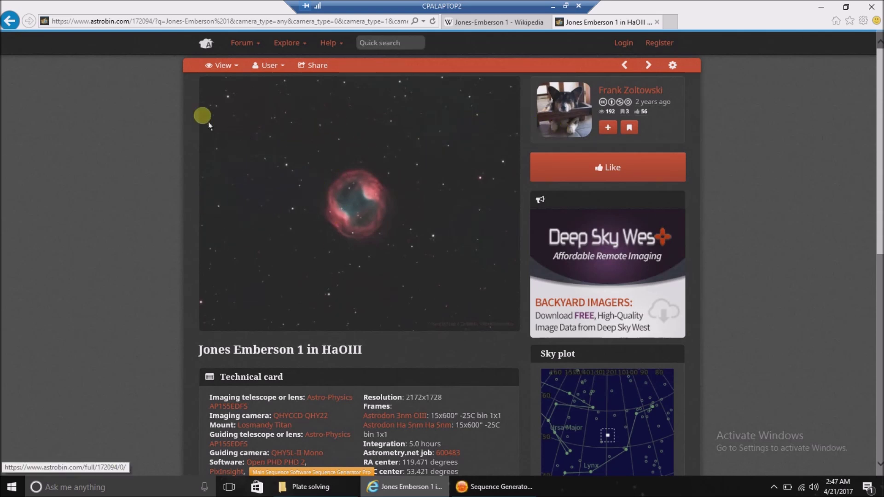
click(18, 28)
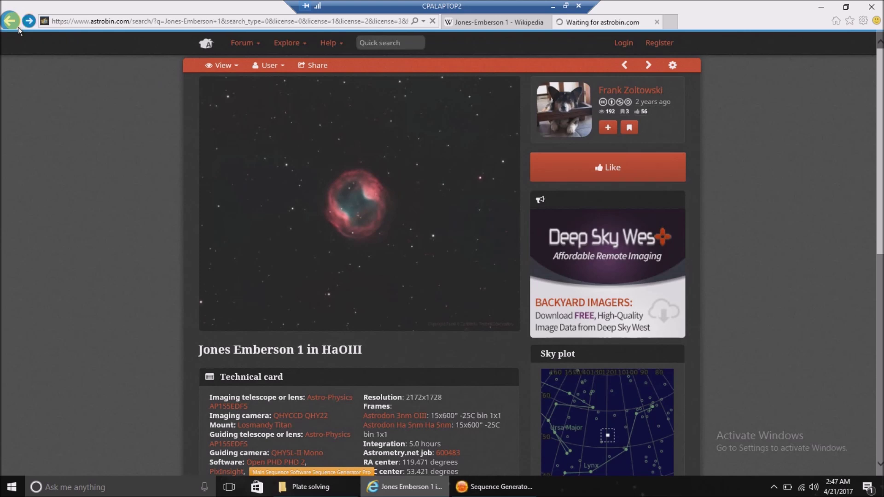
mouse_move(364, 178)
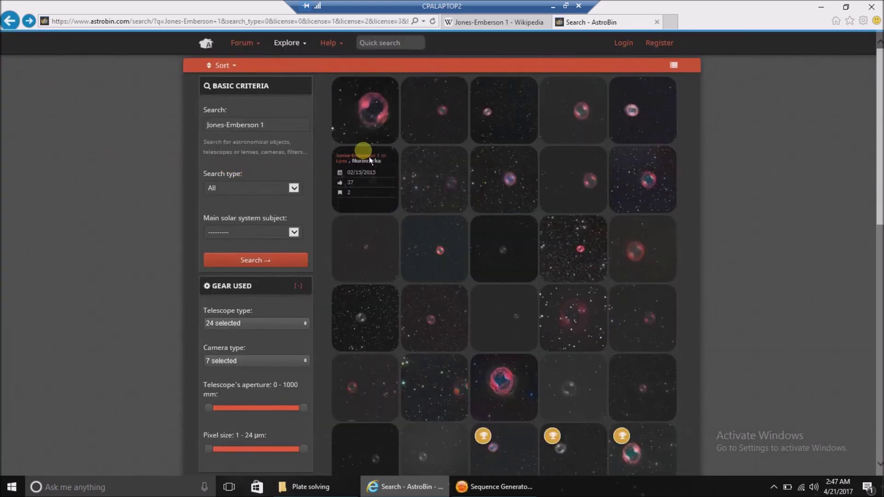
click(436, 132)
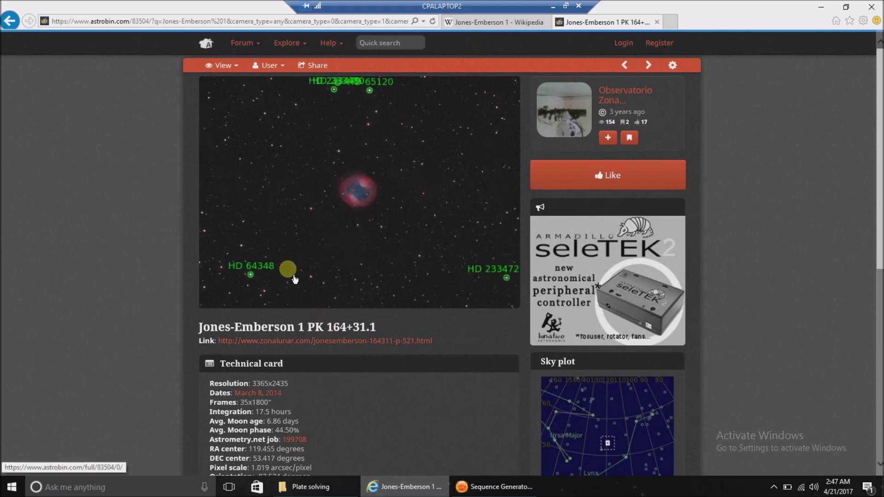
Step: Open the Framing & Mosaic Wizard from Sequence Generator Pro's Tools menu
click(467, 488)
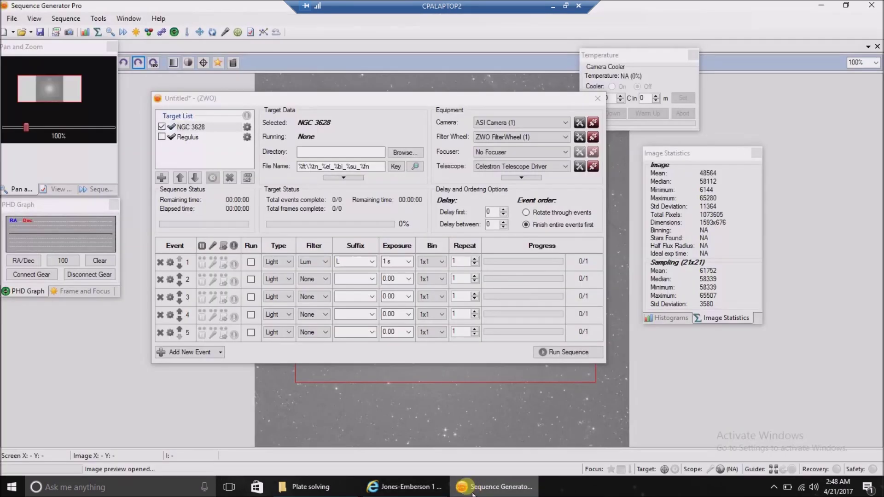
click(105, 22)
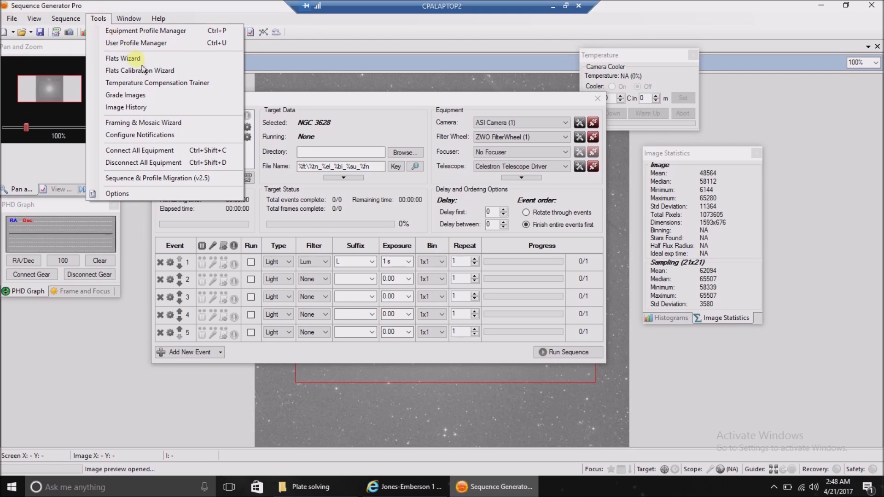
click(159, 123)
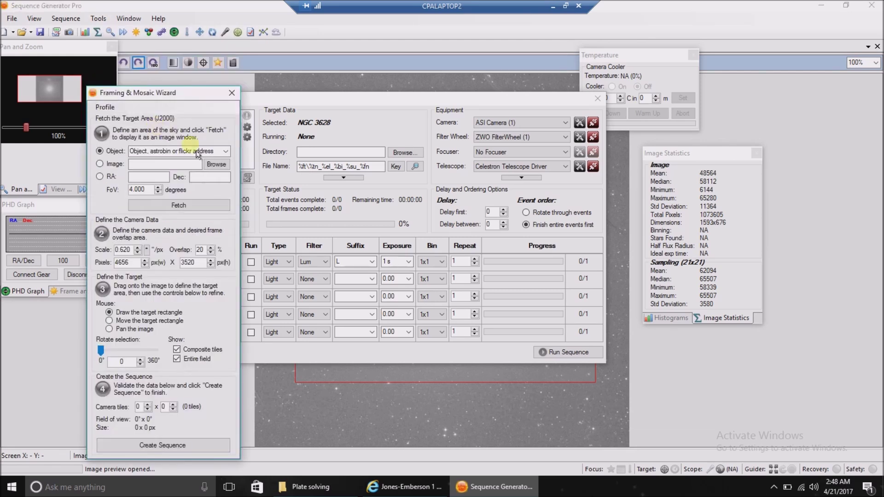
Step: Fetch a 1° sky image centred on object HD 64348
click(162, 153)
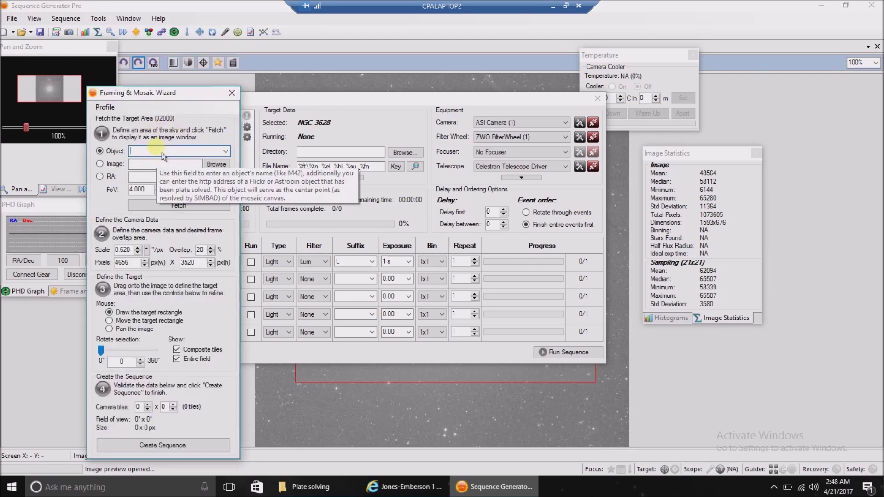
text(HD)
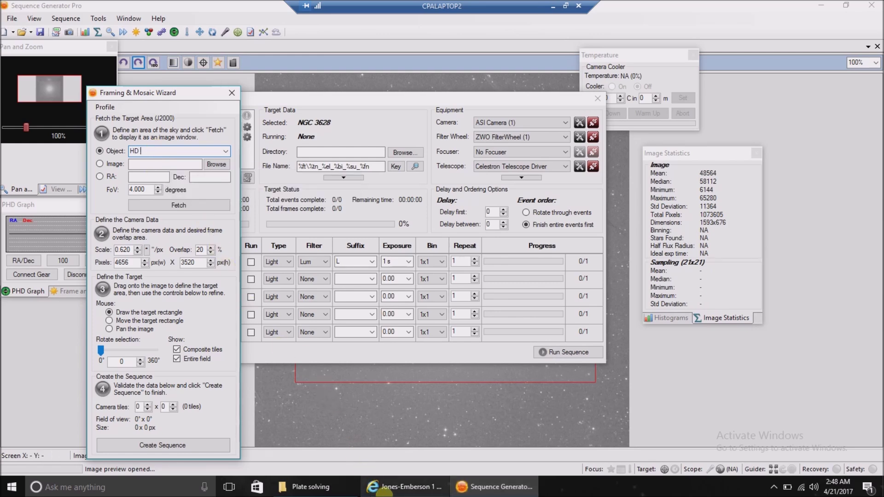
click(383, 488)
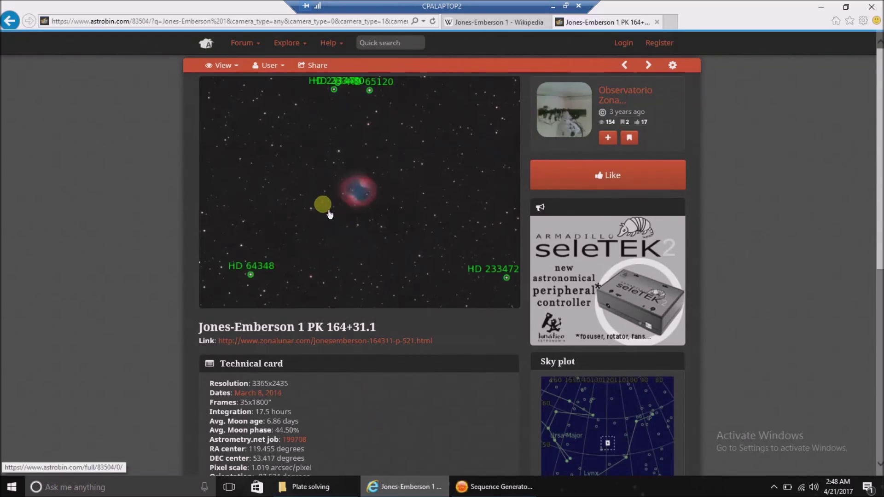
click(502, 487)
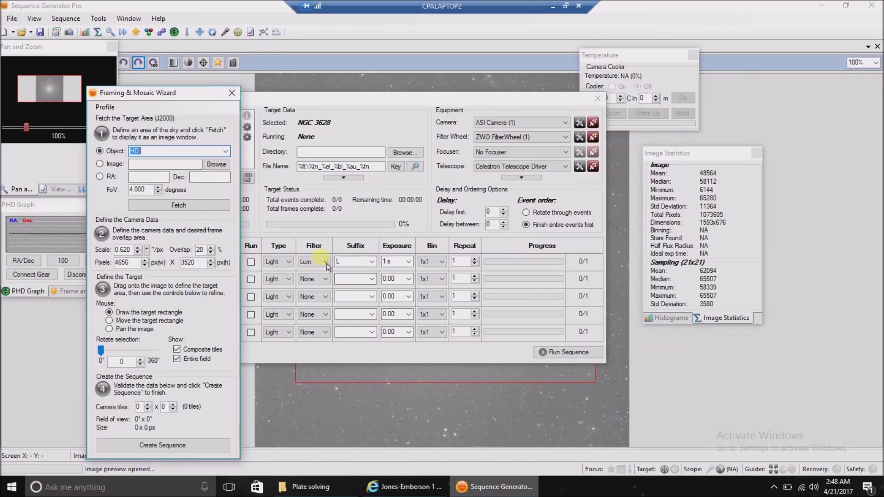
click(185, 150)
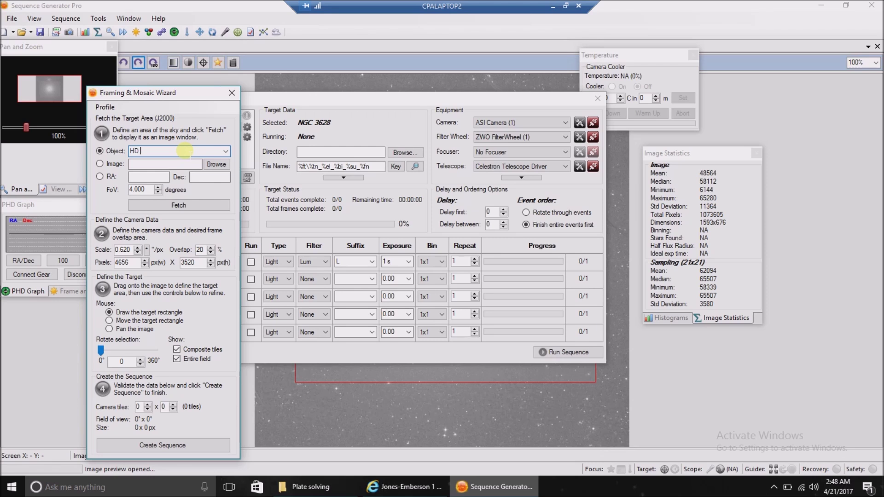
text(643)
text(48)
double_click(141, 189)
text(1)
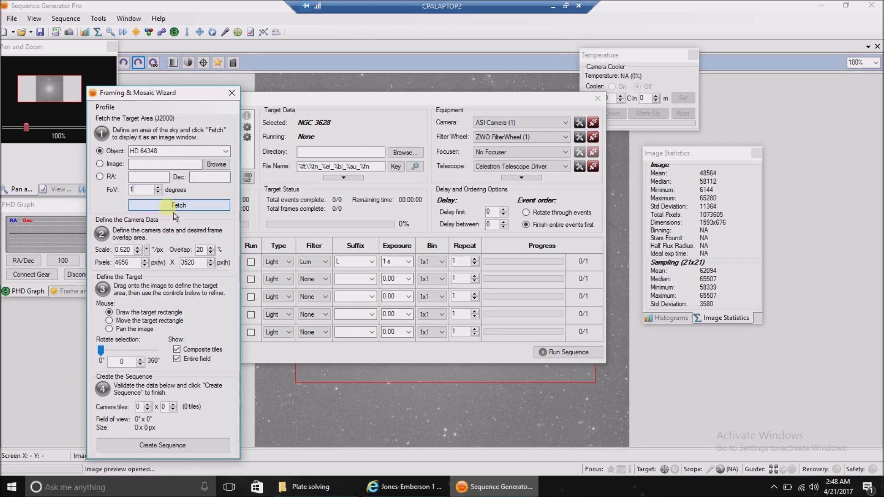
click(174, 213)
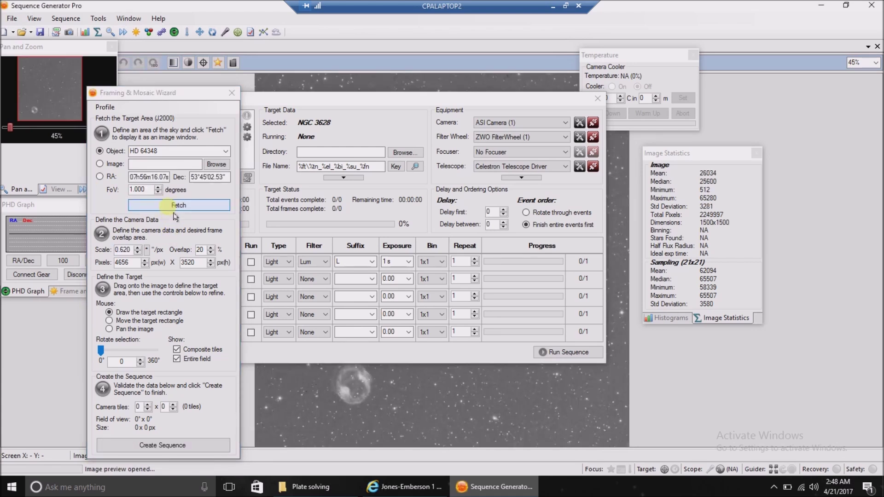
Step: Close the sequence window and draw a camera frame moved toward the nebula
click(598, 99)
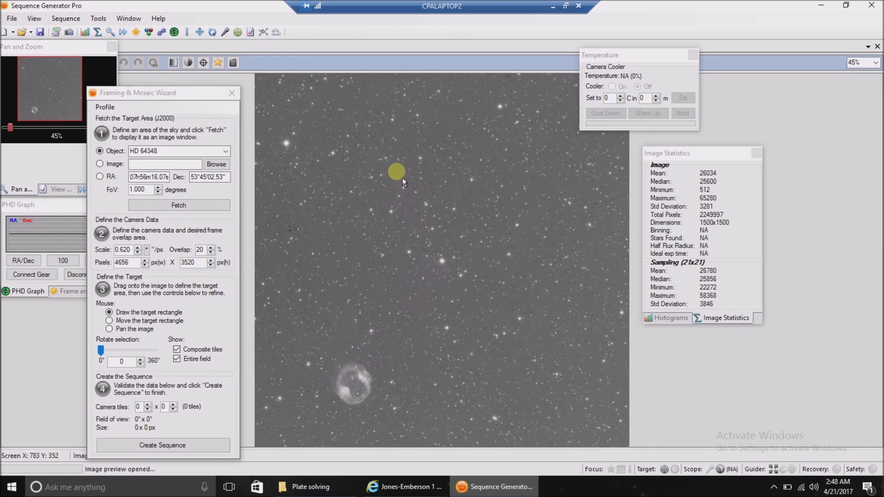
drag(397, 168, 422, 250)
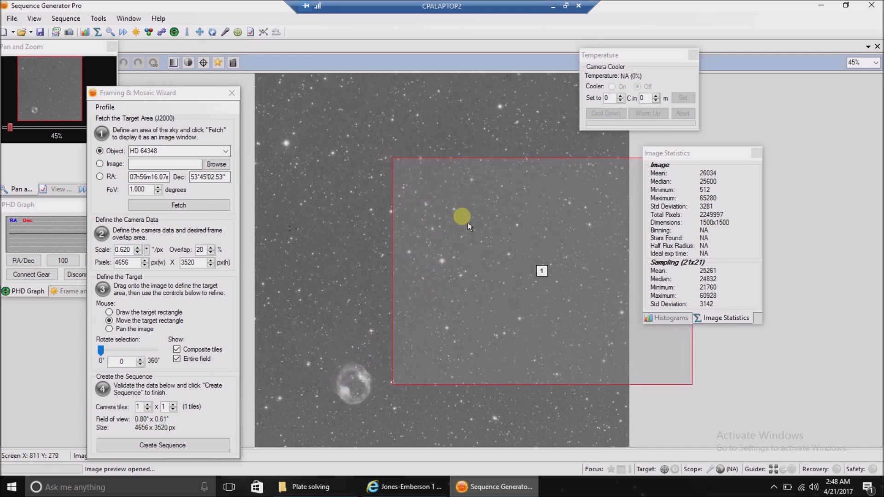
mouse_move(523, 222)
mouse_down()
mouse_move(399, 287)
mouse_move(396, 277)
mouse_up()
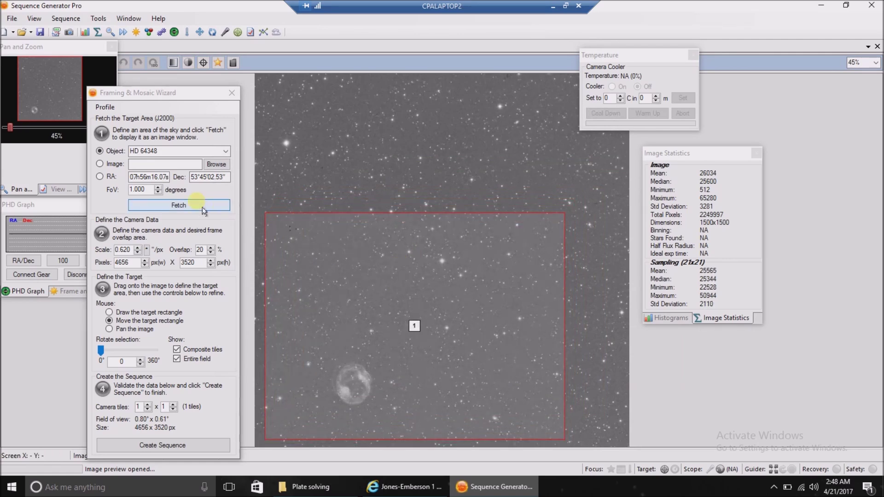
Step: Refetch at a 2° field of view and draw a new camera frame around Jones-Emberson 1
double_click(148, 190)
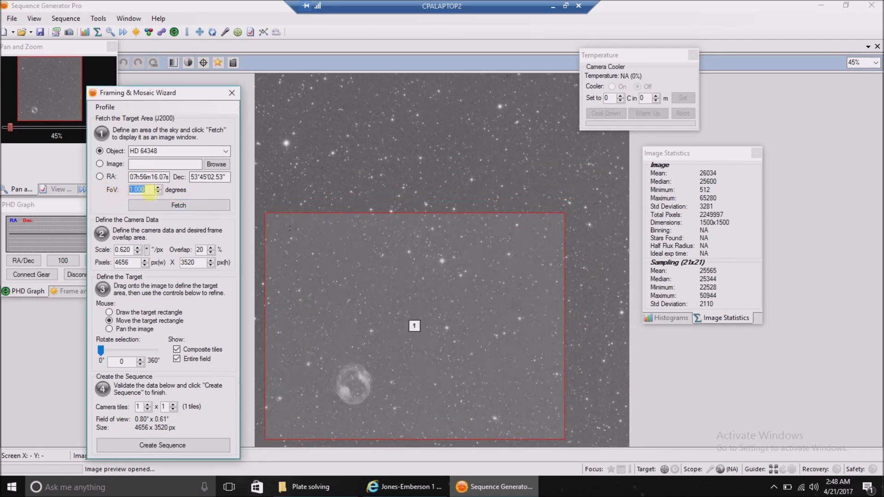
text(2)
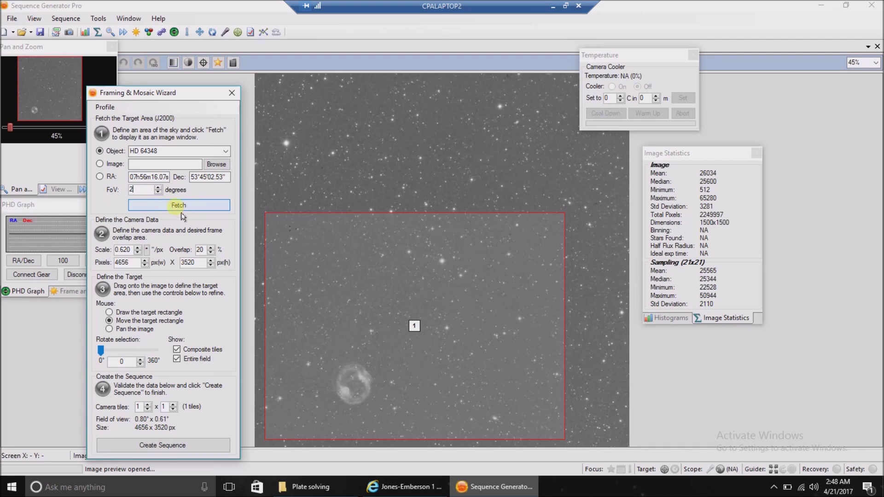
click(181, 211)
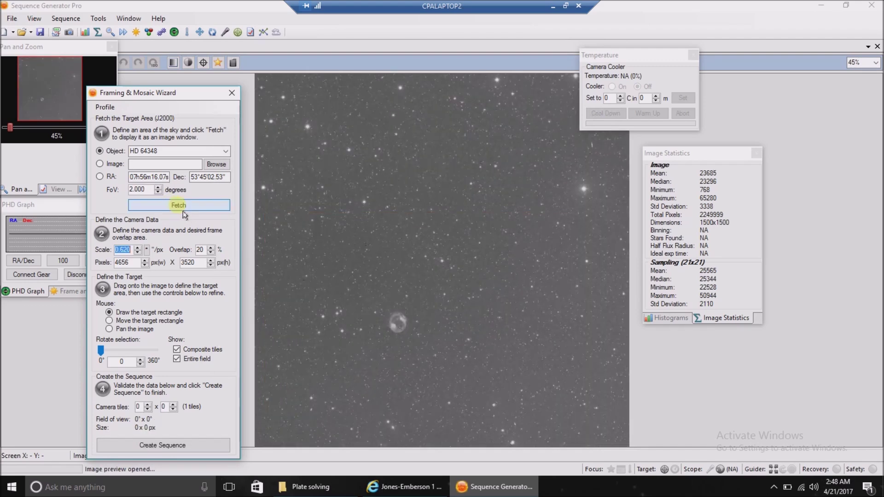
mouse_move(375, 239)
mouse_down()
mouse_move(467, 316)
mouse_move(443, 304)
mouse_move(403, 326)
mouse_up()
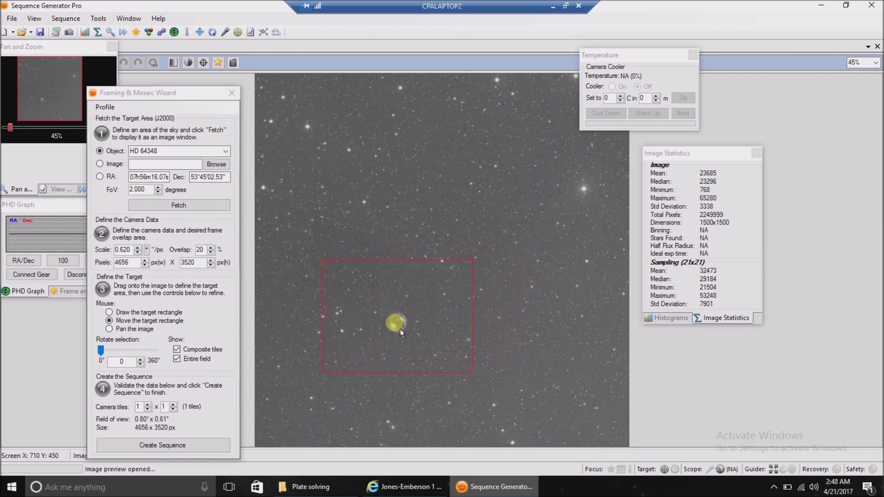